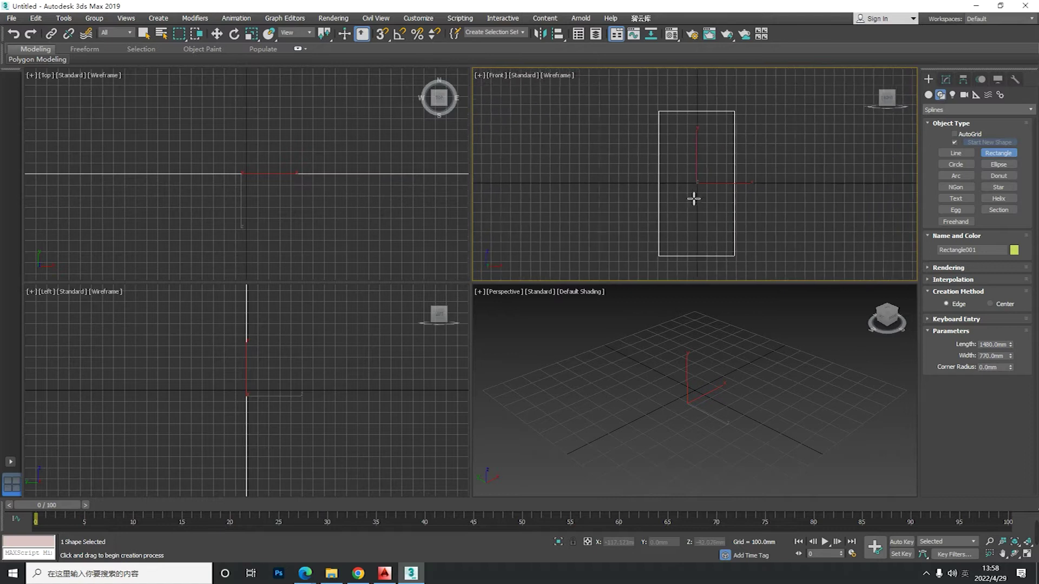
- Convert the 1480 by 770 mm rectangle in the Front view to an editable spline
scroll(710, 220, "up", 1)
key("w")
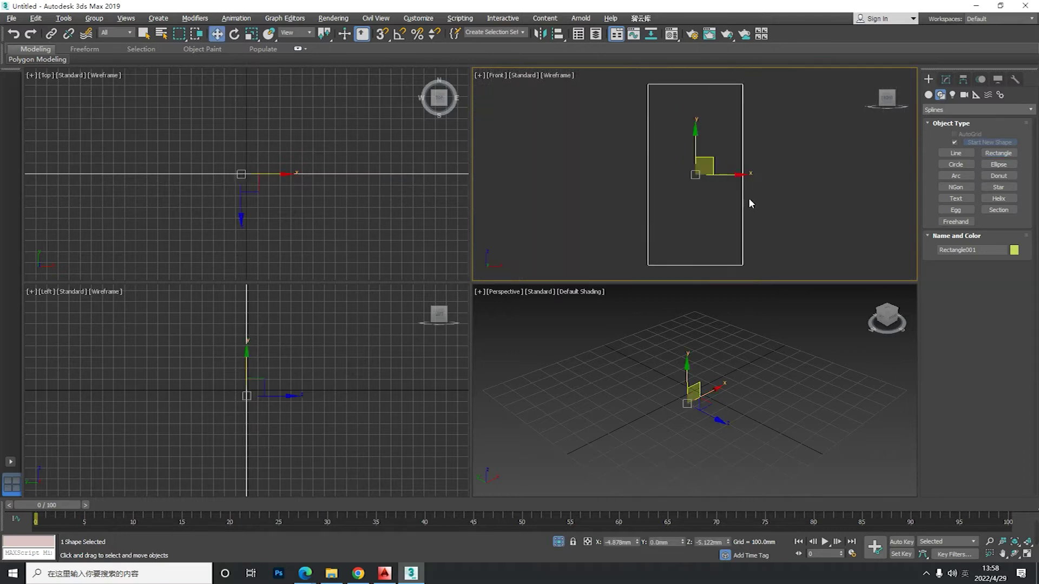
key("alt+w")
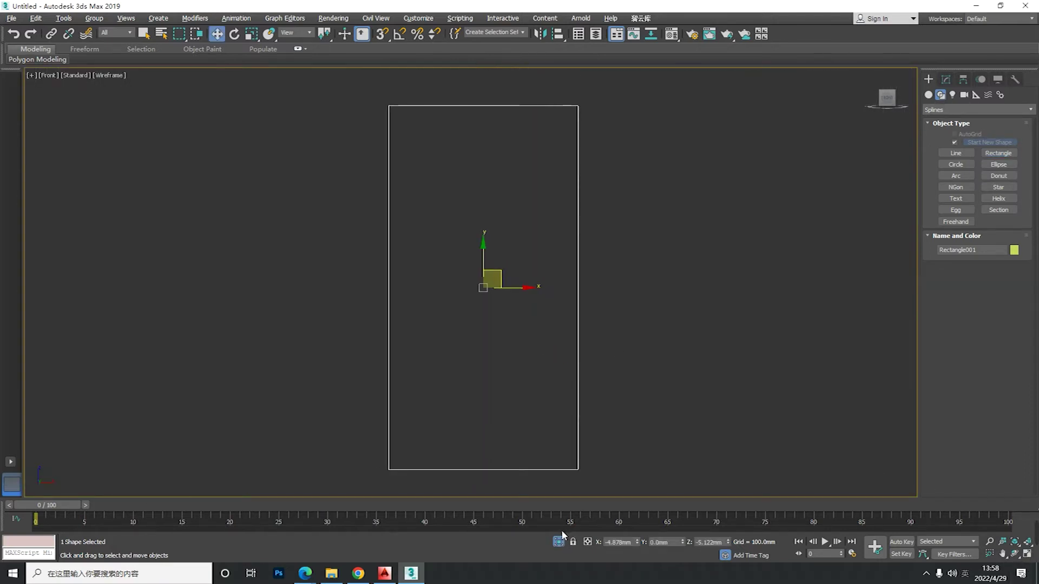
scroll(438, 352, "down", 1)
right_click(538, 234)
mouse_move(560, 349)
left_click(664, 350)
- Outline the rectangle's spline inward by 20 mm to form the bookshelf frame
middle_click_drag(572, 324, 533, 307)
left_click(990, 318)
left_click(576, 323)
scroll(940, 277, "down", 9)
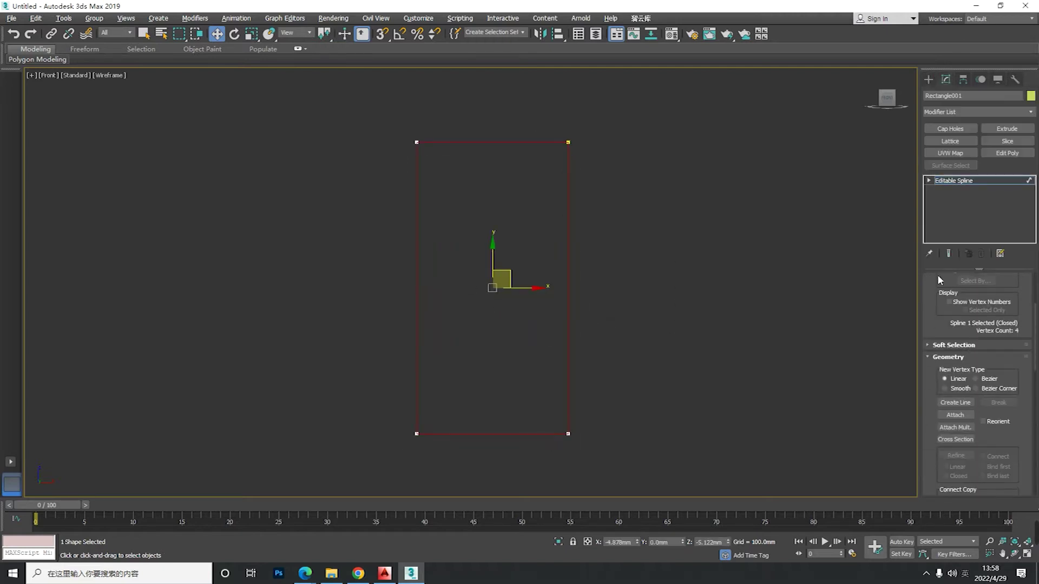
scroll(972, 348, "down", 3)
type("20")
key("Return")
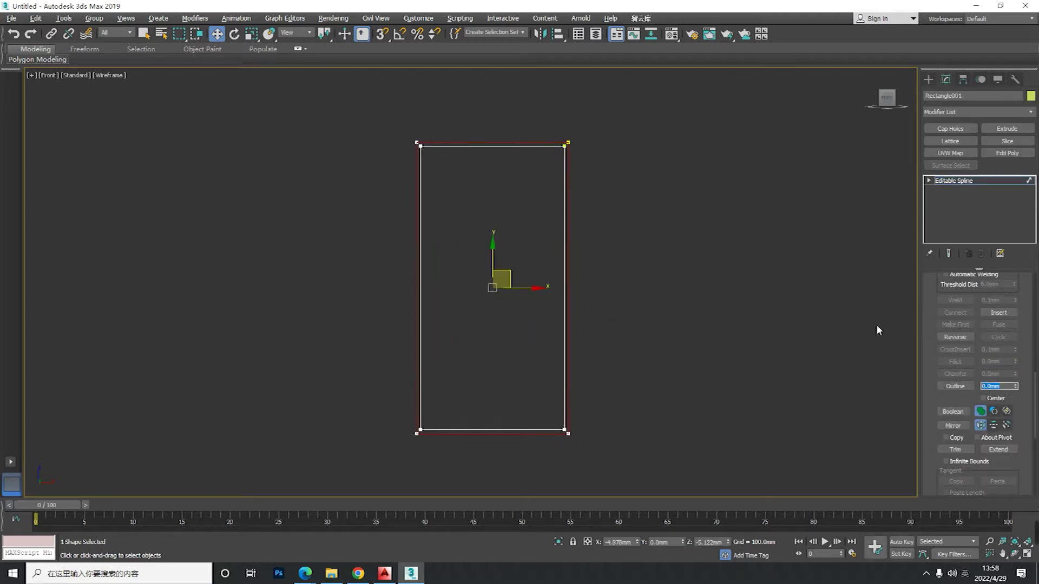
- Copy the frame's inner bottom segment up to mid-height as the middle shelf line
middle_click_drag(673, 307, 686, 310)
left_click(929, 180)
left_click(951, 198)
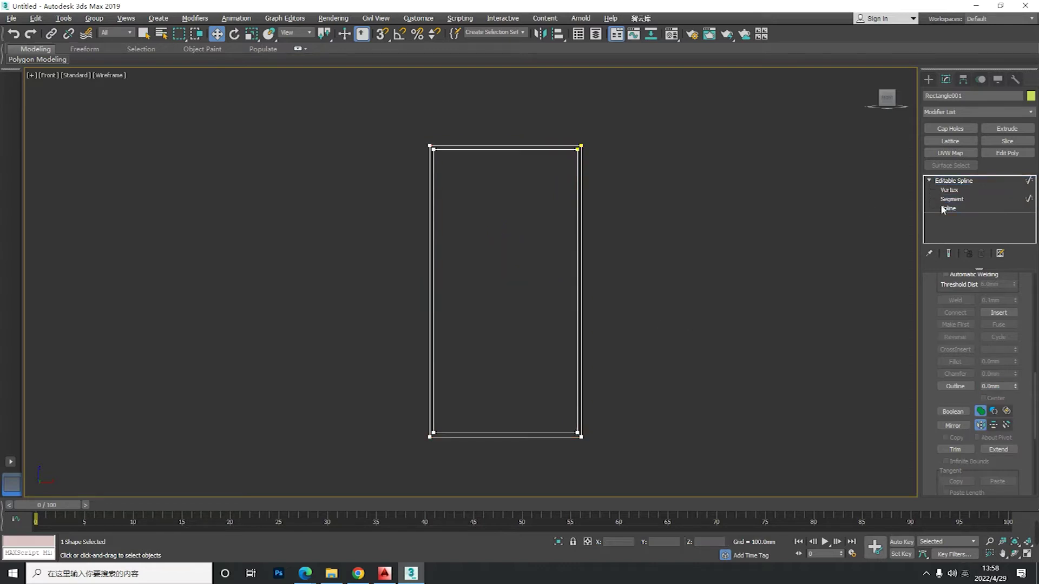
middle_click_drag(521, 158, 525, 140)
left_click(520, 420)
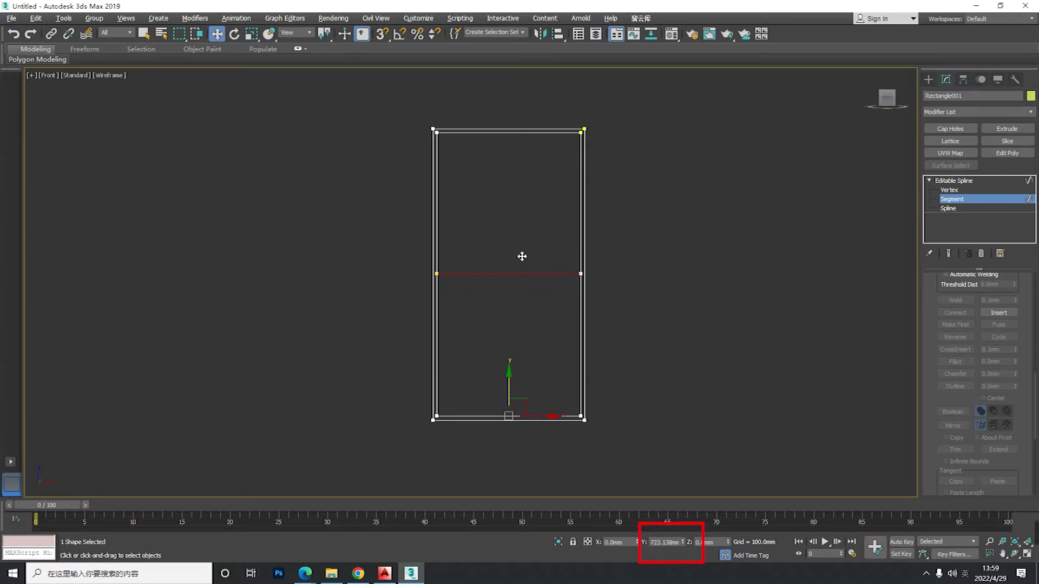
- Copy the middle shelf line halfway up and halfway down, and copy an inner side segment to the centre as a vertical divider
middle_click_drag(538, 302, 536, 302)
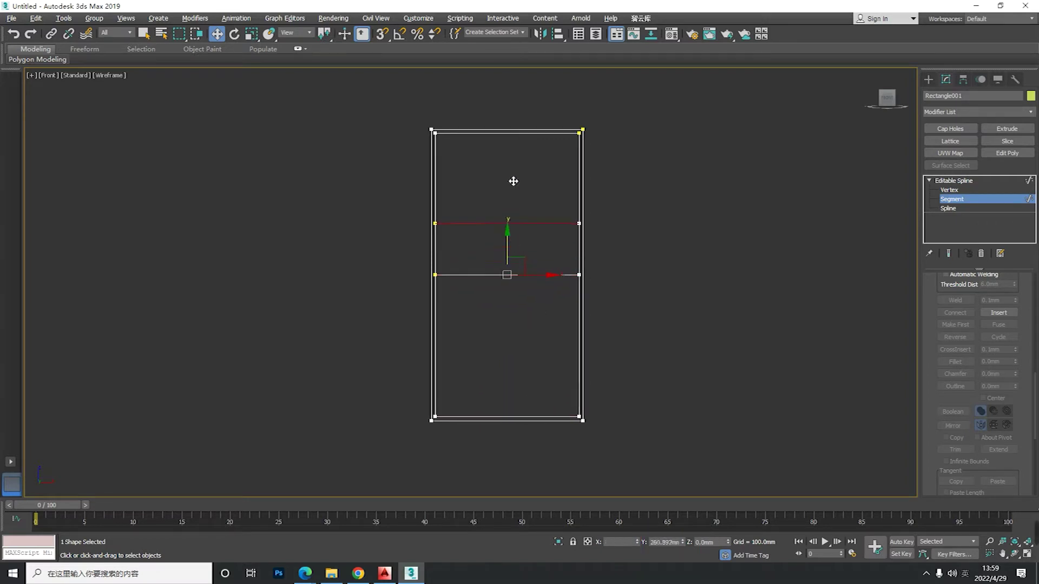
left_click(508, 275)
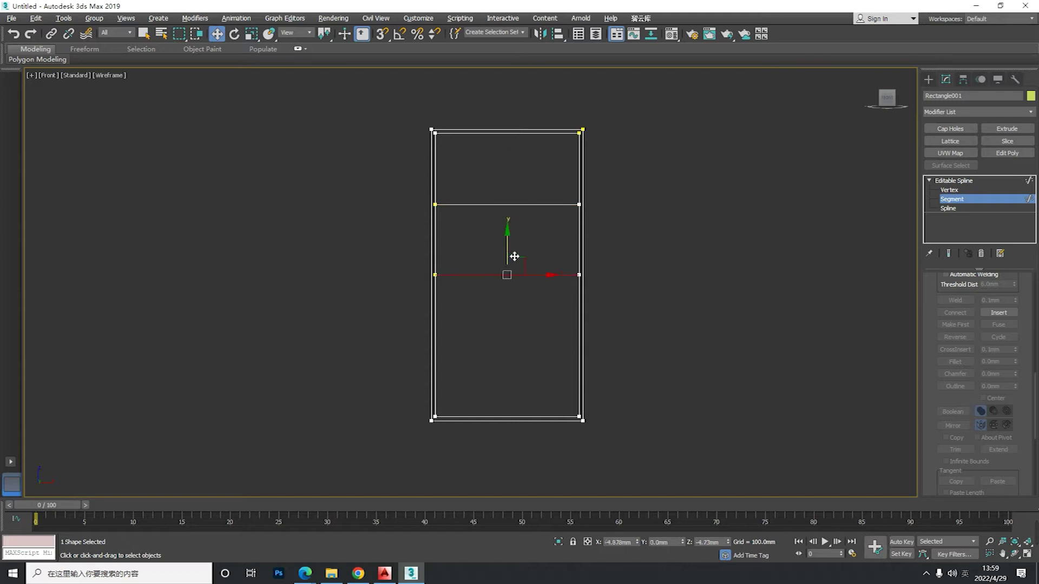
left_click_drag(503, 187, 514, 186)
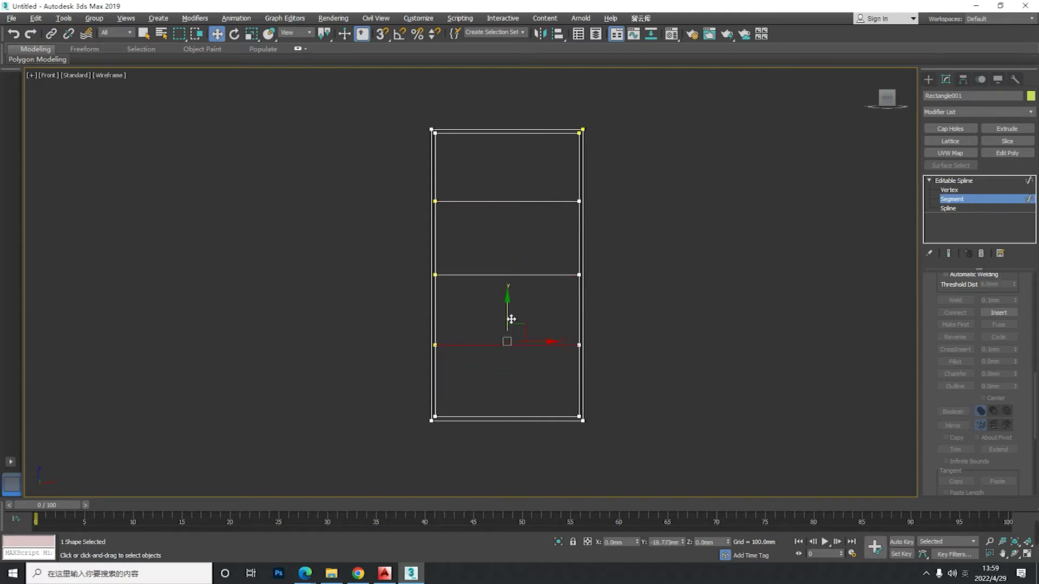
left_click(442, 323)
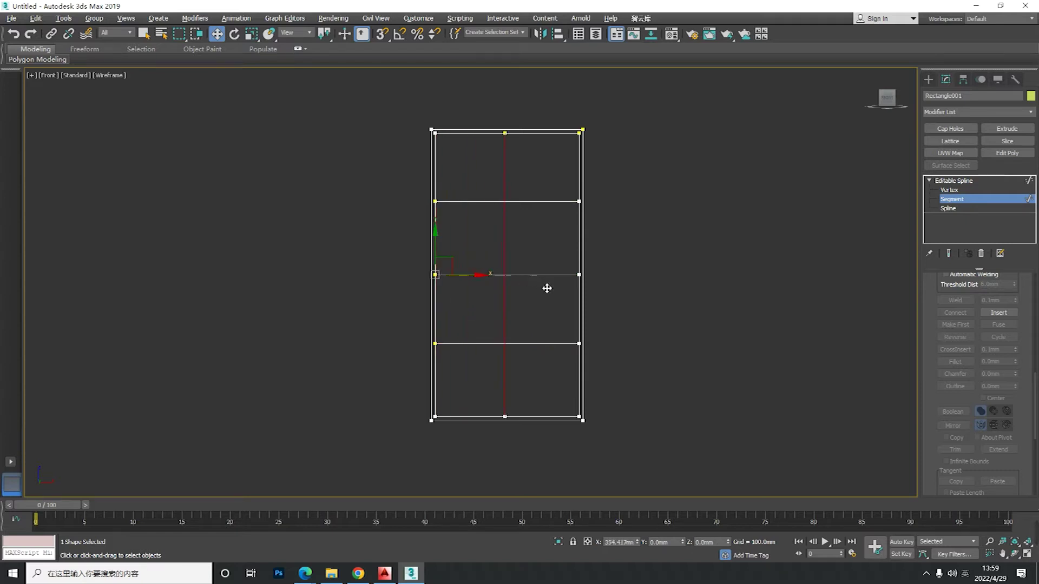
- Outline the shelf lines and the vertical divider by 20 mm, and centre the divider within the frame
left_click(997, 210)
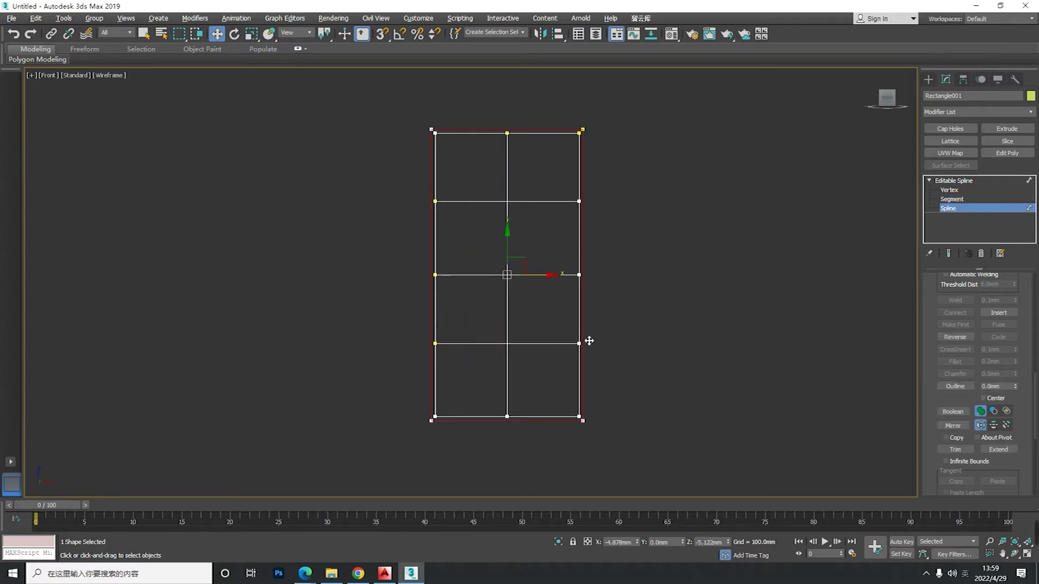
left_click_drag(501, 161, 500, 160)
type("20")
key("Return")
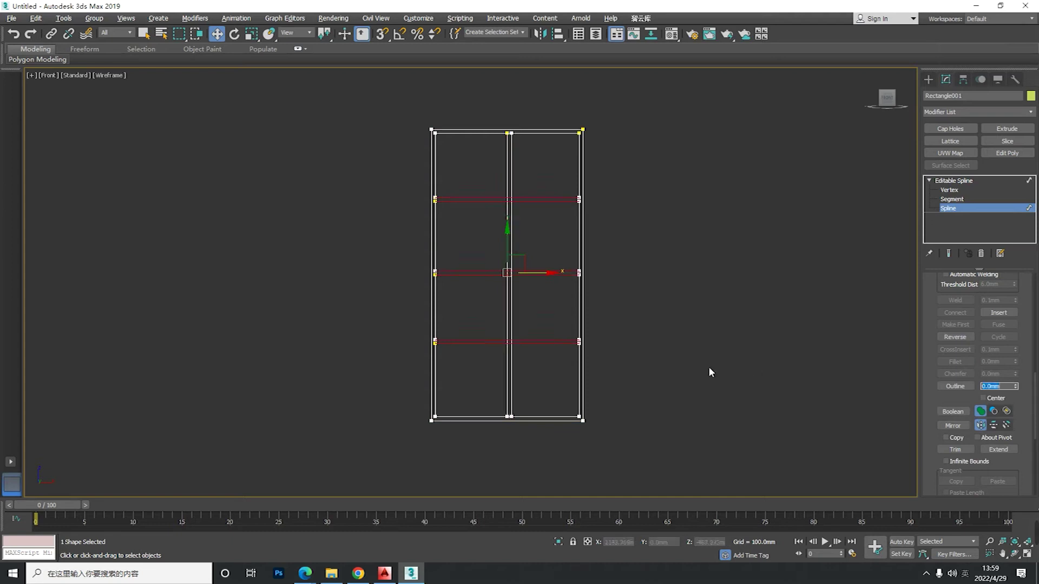
middle_click_drag(544, 355, 556, 362)
left_click(520, 313)
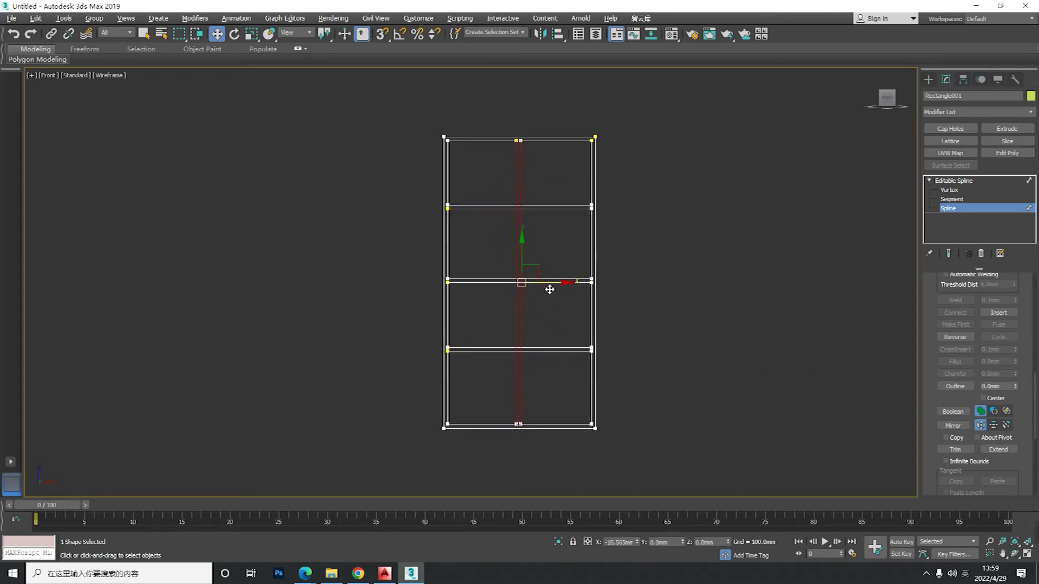
- Extrude the bookshelf profile to a depth of 350 mm
left_click(1008, 129)
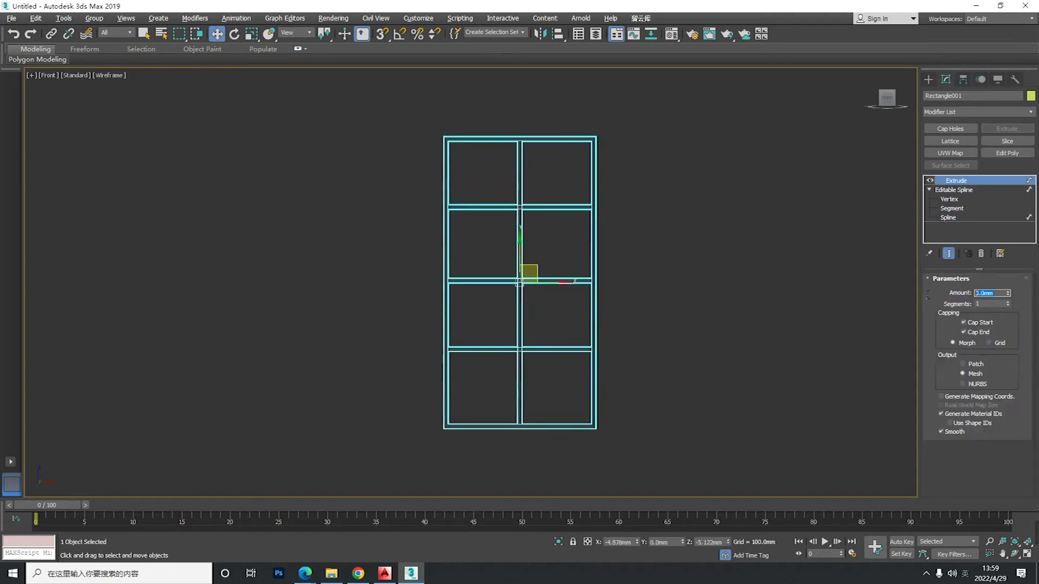
middle_click_drag(598, 335, 602, 340)
scroll(598, 333, "down", 3)
mouse_move(633, 301)
middle_mouse_down("alt")
mouse_move(588, 318)
mouse_move(622, 312)
middle_mouse_up("alt")
scroll(583, 299, "up", 3)
key("f")
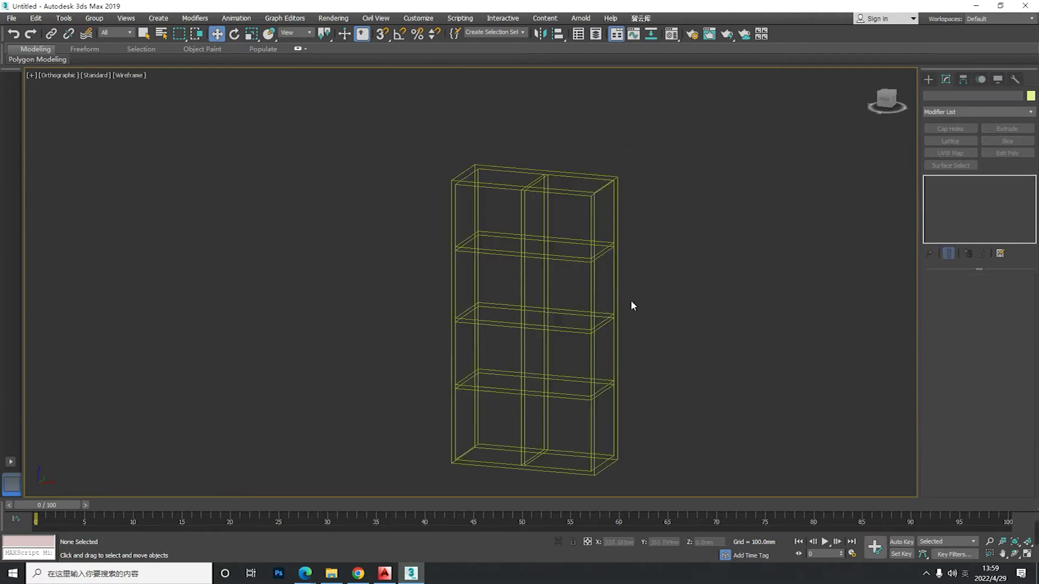
- Sketch a rectangle about 796 mm wide in front of the bookshelf in the Top view
scroll(563, 303, "down", 2)
left_click(587, 326)
middle_click_drag(557, 237, 521, 206)
left_click(929, 79)
left_click(520, 265)
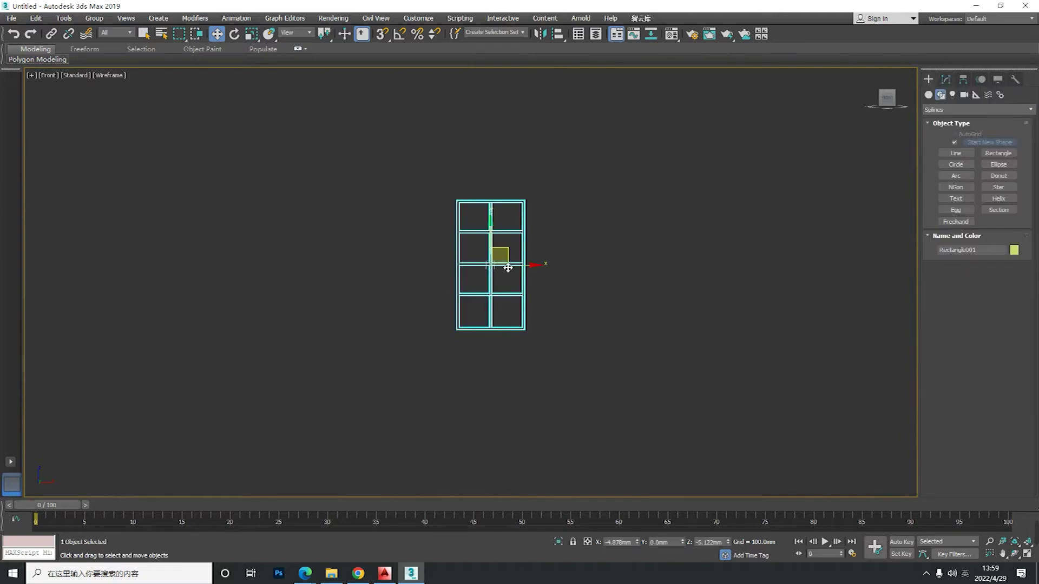
left_click(49, 75)
left_click(97, 137)
scroll(457, 136, "down", 5)
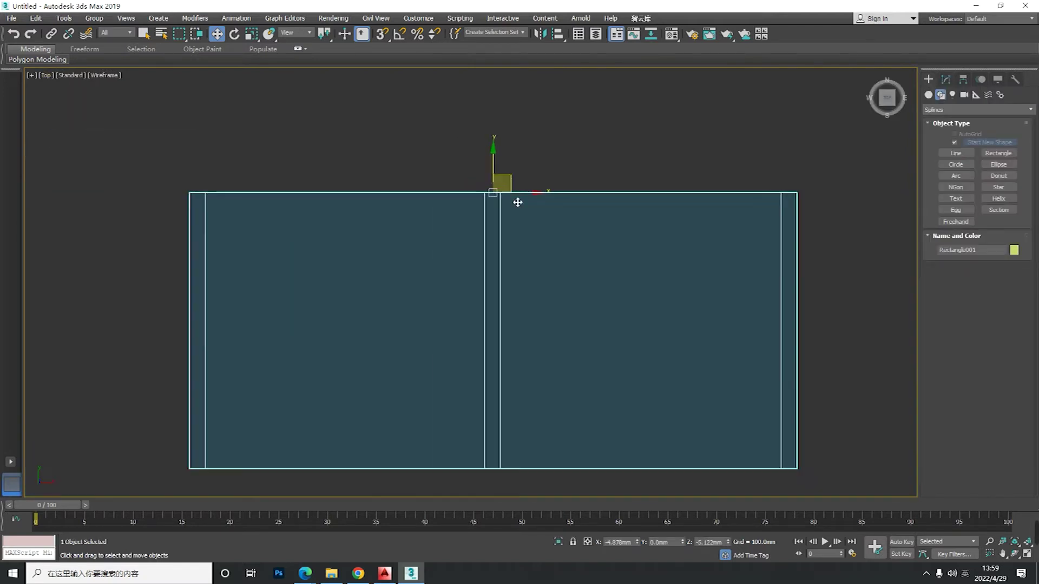
left_click(649, 252)
left_click(998, 153)
left_click_drag(447, 444, 667, 328)
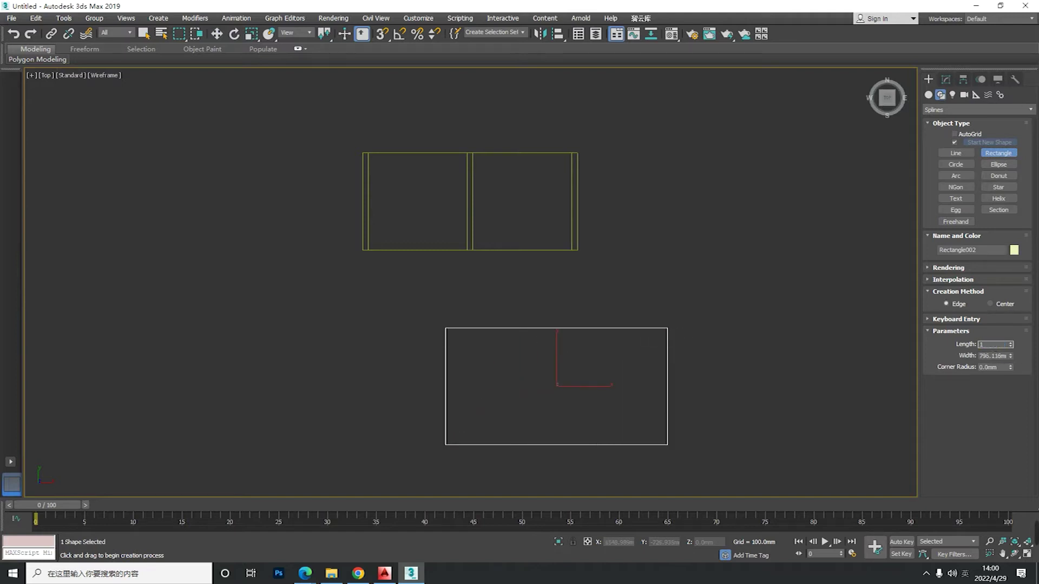
- Set the new rectangle's length to 700 mm and its width to 1200 mm
type("1200")
key("Return")
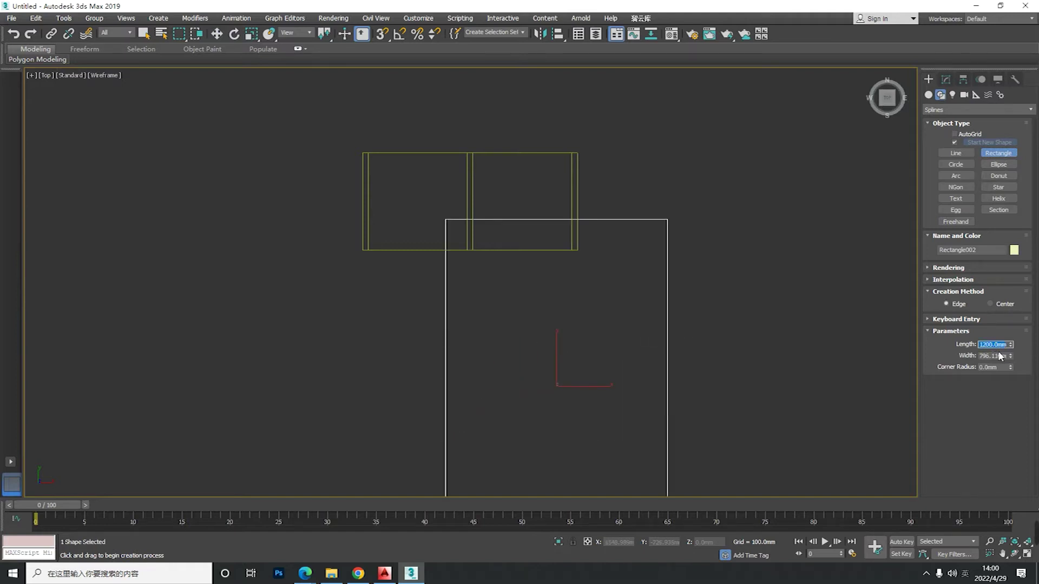
key("Return")
type("1200")
key("Return")
middle_click_drag(666, 376, 581, 334)
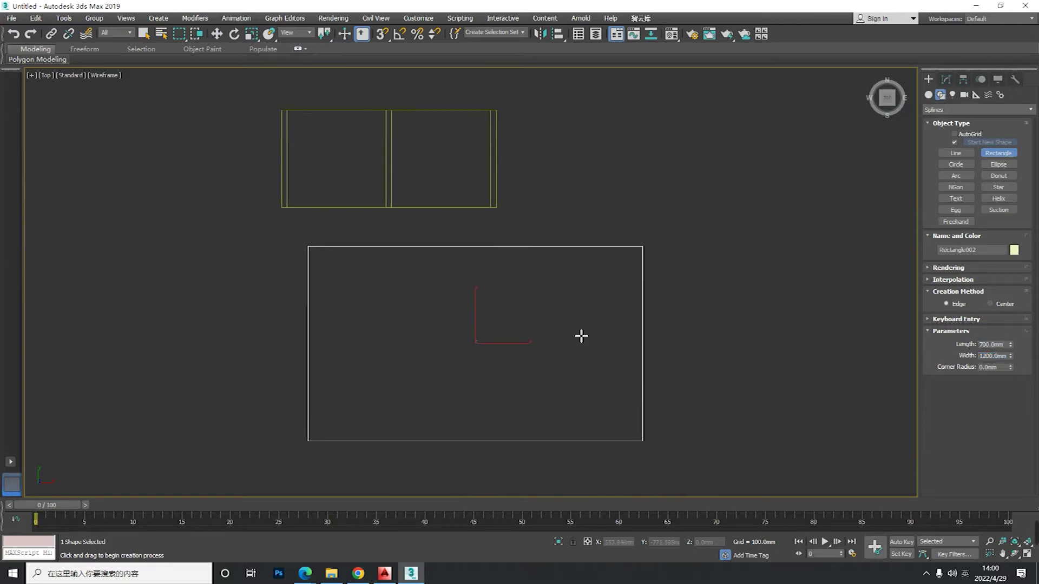
- Rotate the tabletop rectangle 90 degrees with angle snapping so its long side runs away from the bookshelf
middle_click_drag(561, 368, 573, 367)
key("e")
left_click_drag(528, 365, 557, 324)
right_click(557, 325)
left_click_drag(538, 371, 425, 381)
- Snap the tabletop rectangle's short edge to the bookshelf's front face and centre it across the bookshelf's width
key("w")
key("s")
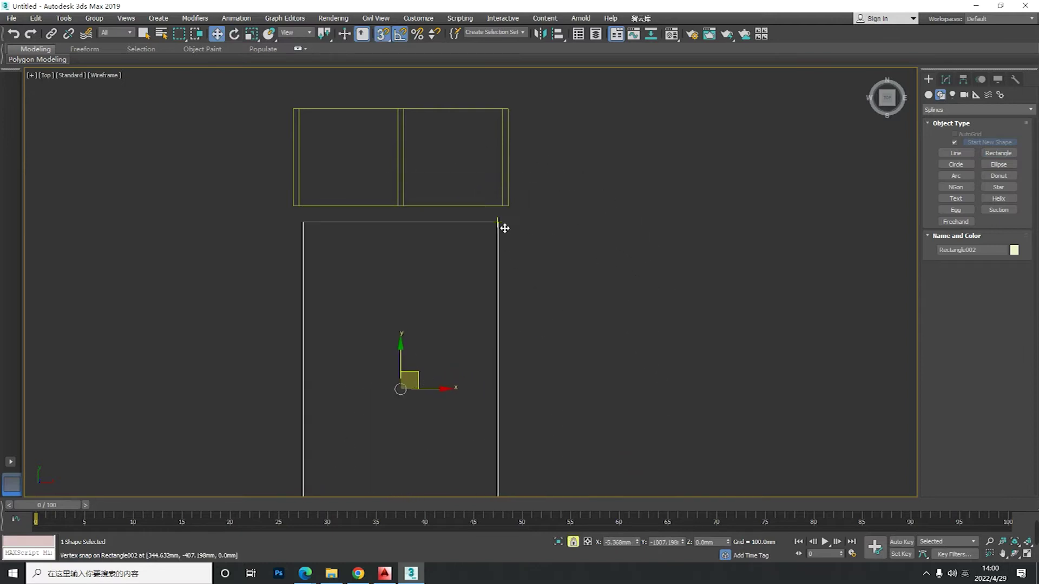
left_click_drag(503, 224, 508, 208)
key("s")
left_click_drag(440, 379, 441, 373)
scroll(514, 294, "down", 4)
- Extrude the tabletop rectangle to a thickness of 35 mm
left_click(946, 79)
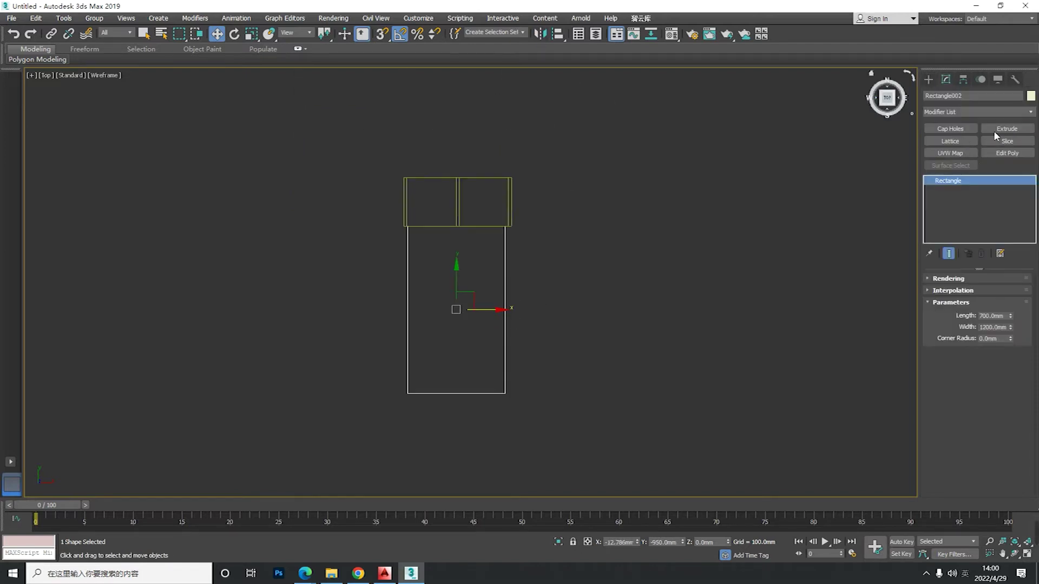
left_click(1007, 129)
middle_click_drag(815, 288, 805, 297)
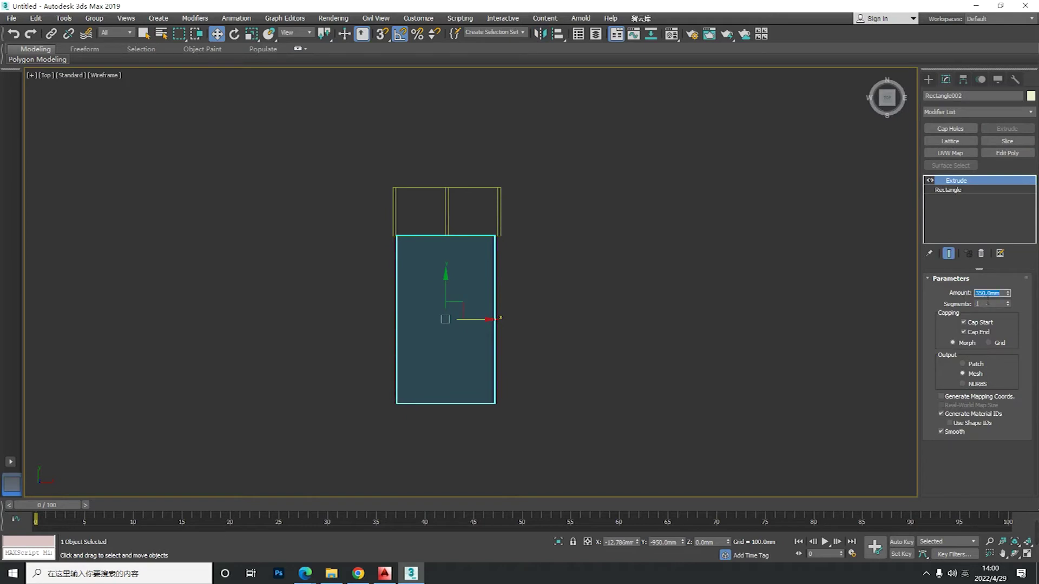
key("f")
scroll(531, 311, "down", 5)
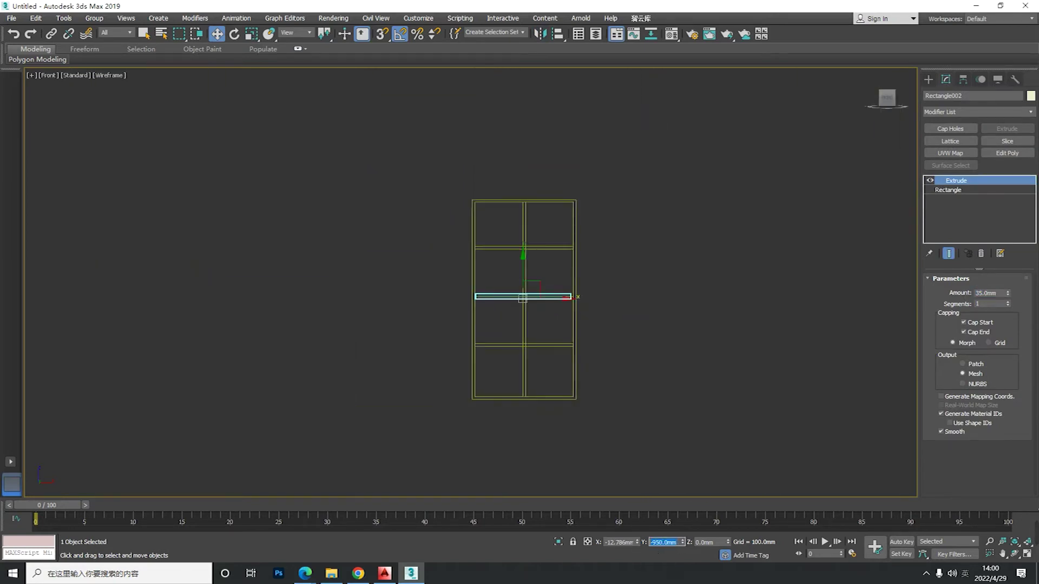
- Examine how the tabletop meets the bookshelf from the top and from angled views
middle_click_drag(541, 346, 498, 374, "alt")
key("t")
left_click_drag(526, 314, 564, 341)
scroll(533, 411, "up", 4)
key("s")
scroll(515, 380, "down", 6)
middle_click_drag(550, 402, 481, 377, "alt")
scroll(533, 401, "up", 6)
middle_click_drag(542, 397, 554, 332)
left_click(555, 345)
key("s")
scroll(530, 310, "up", 2)
left_click(479, 336)
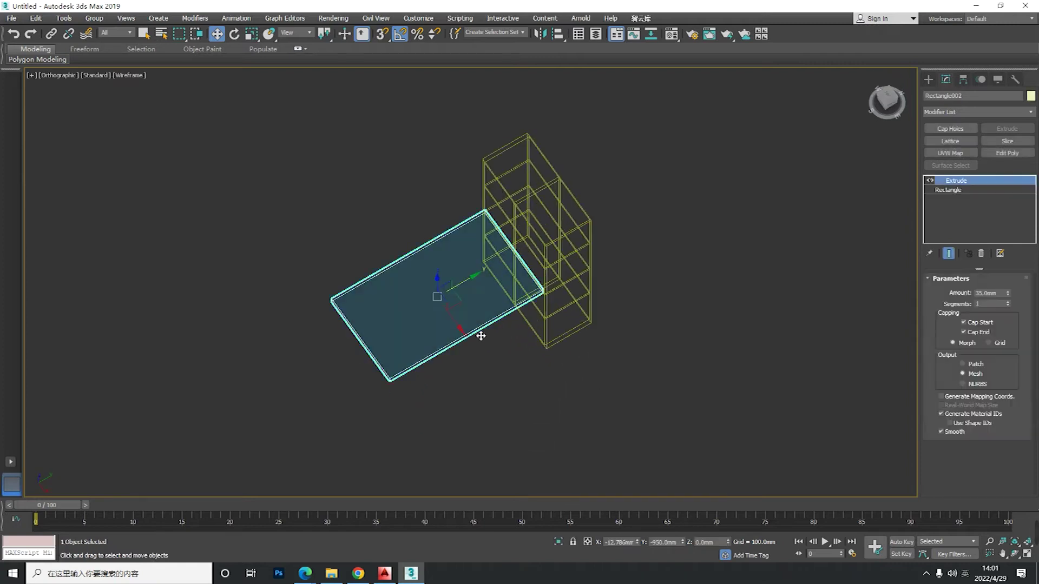
- Draw a circle with a 25 mm radius in the Top view near the tabletop corner beside the bookshelf
left_click(54, 82)
left_click(71, 136)
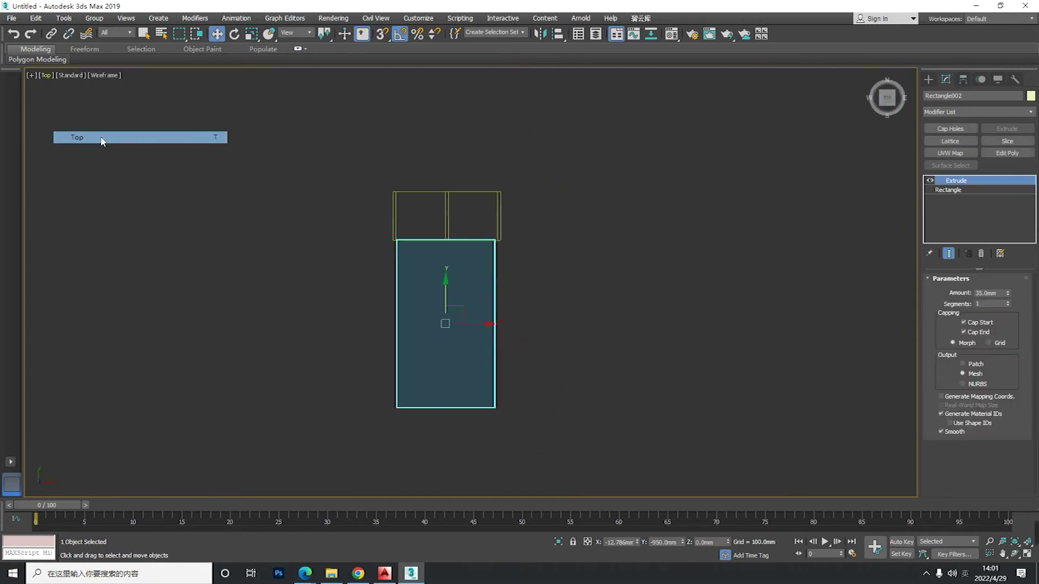
left_click(610, 322)
left_click(929, 79)
left_click(956, 164)
scroll(496, 301, "up", 2)
left_click_drag(488, 195, 502, 204)
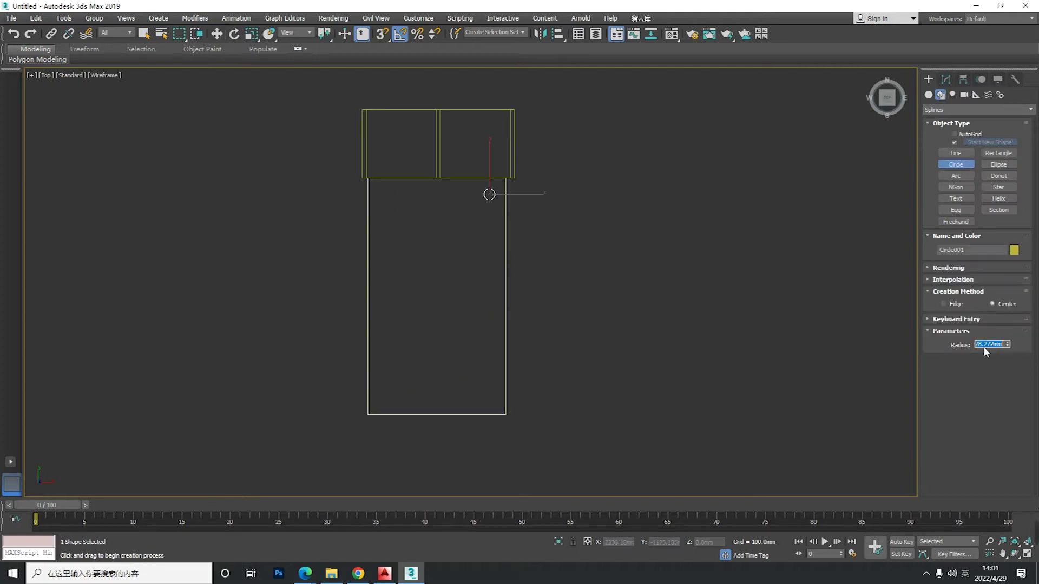
middle_click_drag(510, 206, 527, 216)
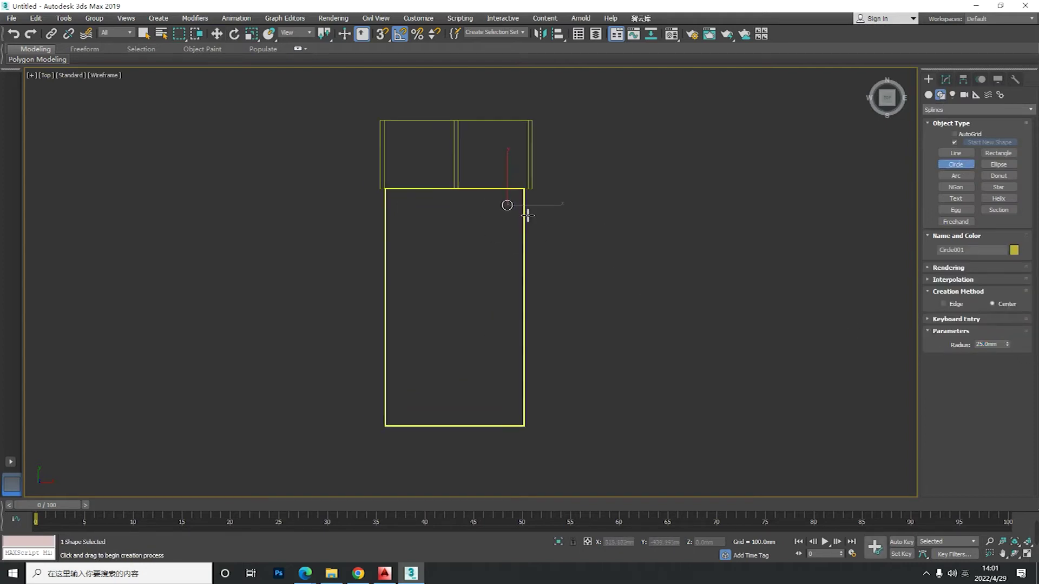
- Move the circle to the tabletop's outer corner, just inside its edges
key("w")
scroll(524, 212, "up", 1)
scroll(523, 195, "down", 3)
left_click_drag(532, 186, 532, 302)
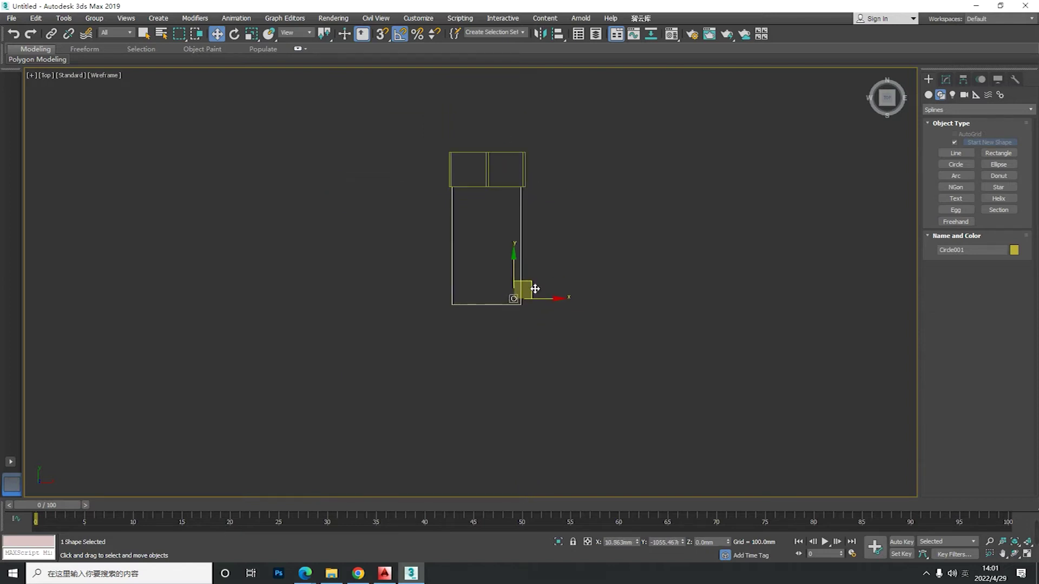
scroll(612, 240, "up", 3)
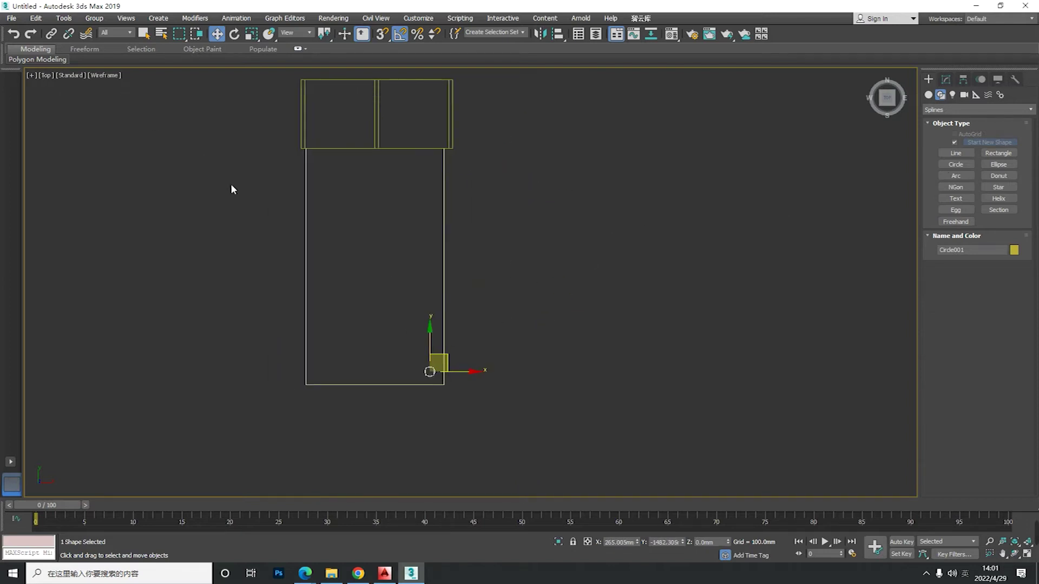
middle_click_drag(475, 323, 513, 351)
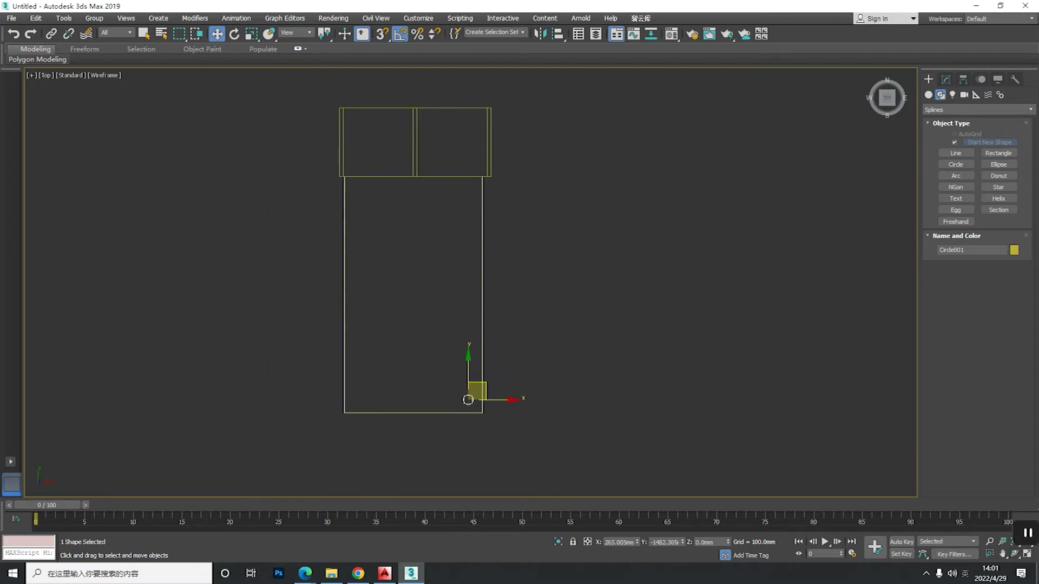
- Raise the bookshelf and tabletop together in the Left view so the bookshelf's base sits at the circle's ground level
left_click(1027, 554)
scroll(712, 384, "down", 5)
middle_click_drag(734, 392, 650, 370)
scroll(650, 370, "up", 2)
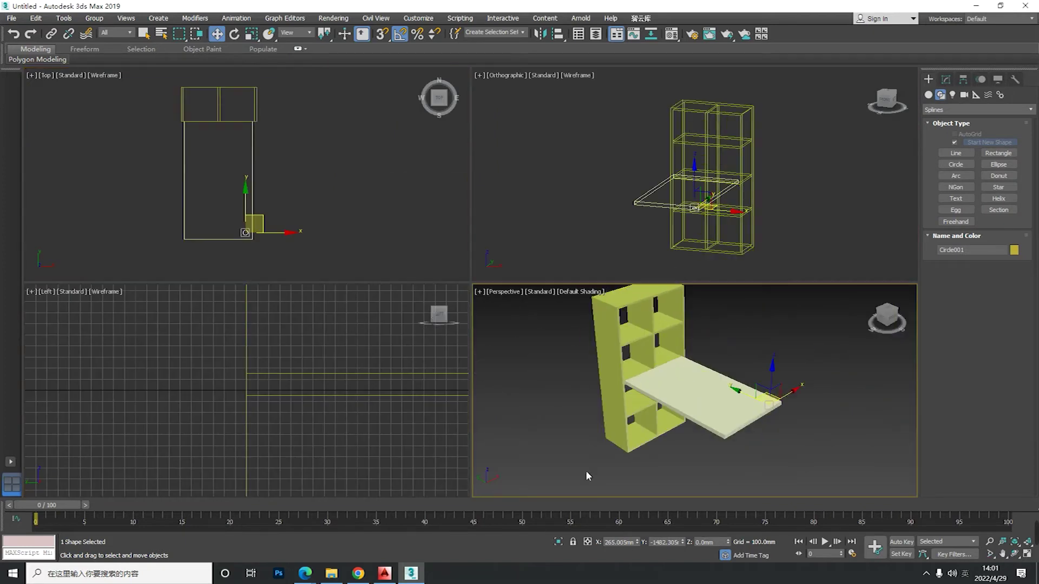
middle_click_drag(287, 208, 303, 207)
middle_click_drag(701, 204, 686, 172)
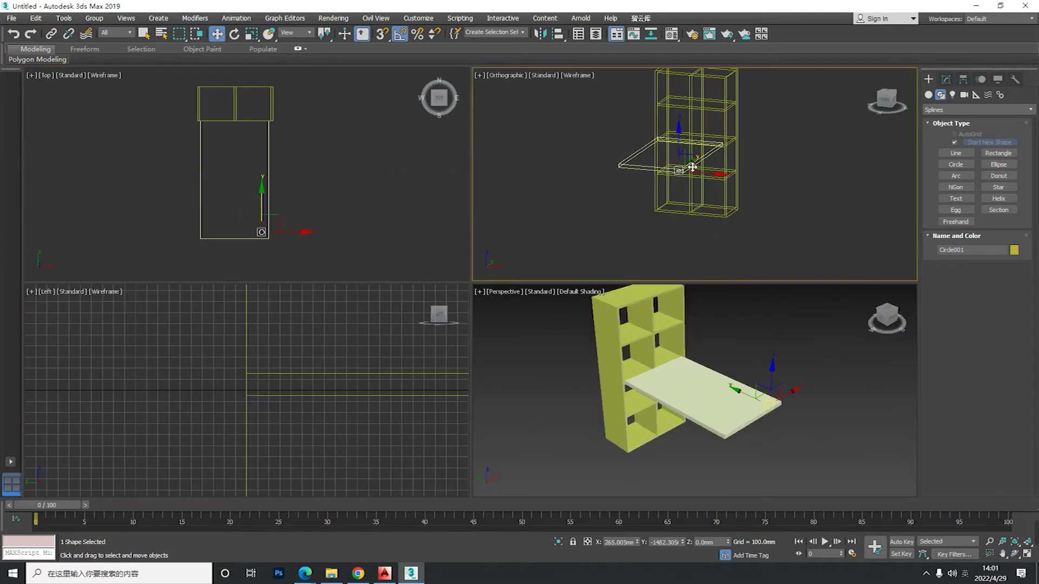
scroll(334, 209, "down", 5)
scroll(319, 395, "down", 5)
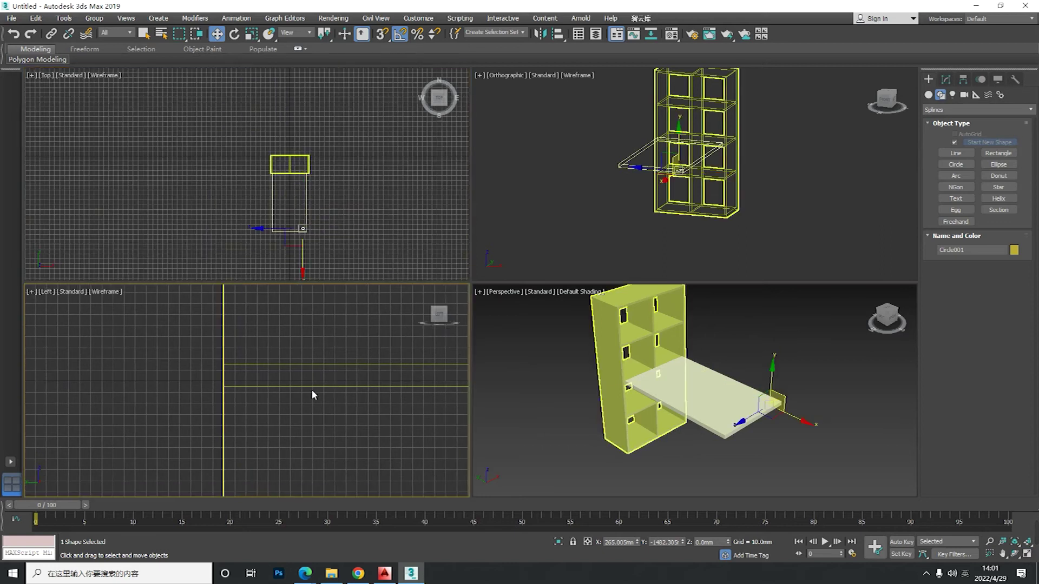
scroll(354, 397, "down", 3)
left_click_drag(352, 394, 271, 339)
left_click_drag(337, 349, 337, 293)
- Select the leg circle at ground level in the Left view
scroll(331, 368, "up", 5)
left_click_drag(296, 368, 350, 442)
scroll(302, 385, "down", 5)
scroll(327, 399, "up", 5)
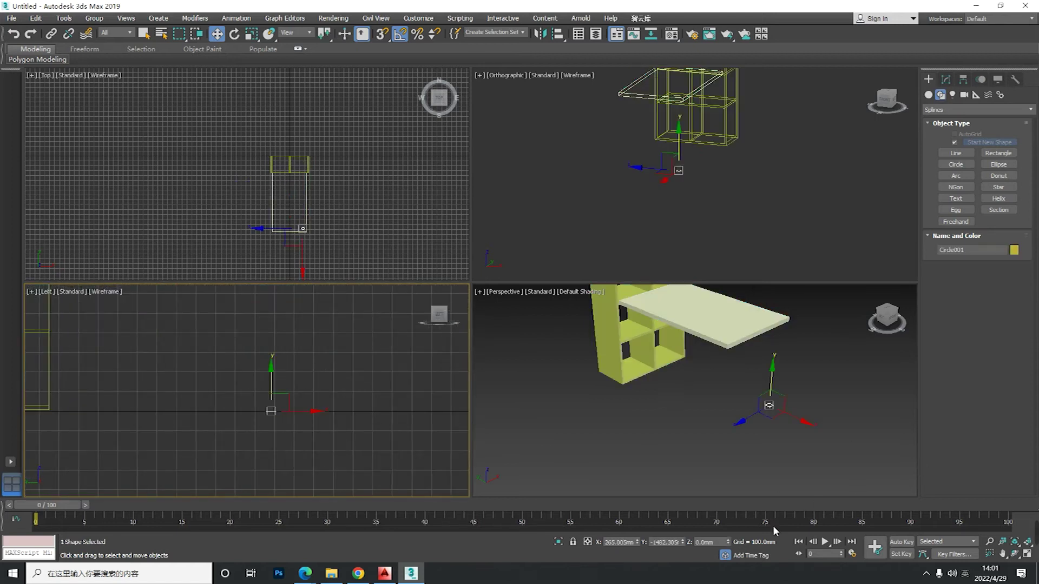
- Extrude the leg circle upward by 720 mm
left_click(946, 79)
left_click(1007, 128)
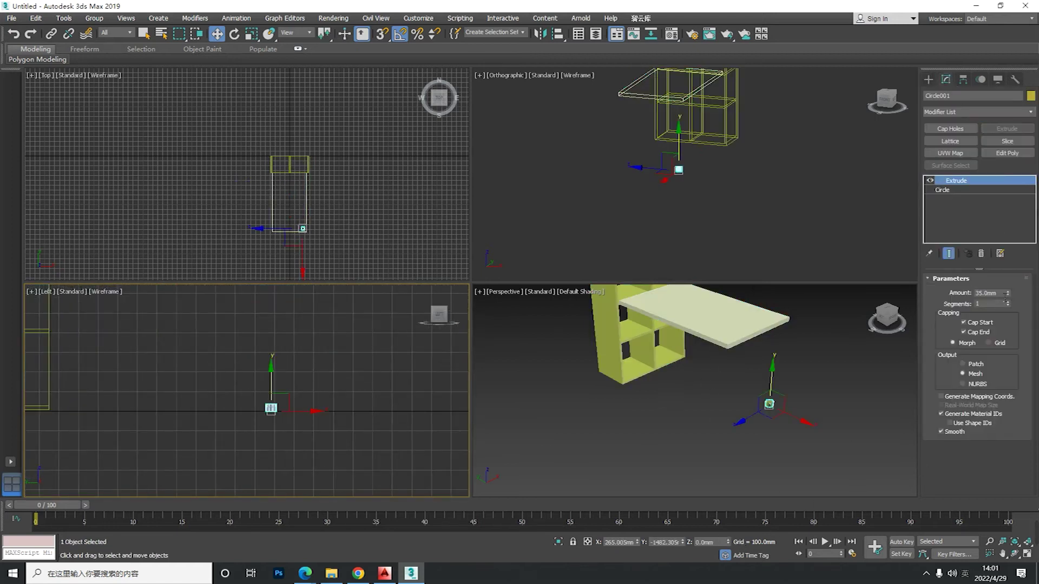
key("Return")
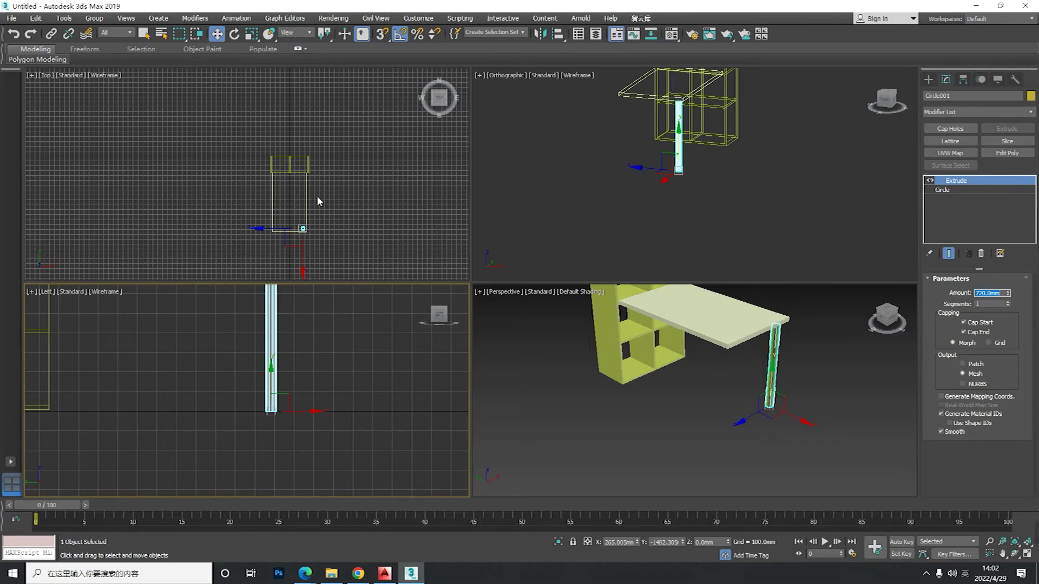
- Lower the tabletop in the Left view with vertex snap until its underside rests on top of the leg
middle_click_drag(317, 197, 319, 198)
middle_click_drag(684, 130, 651, 188)
scroll(651, 176, "up", 5)
middle_click_drag(296, 385, 375, 453)
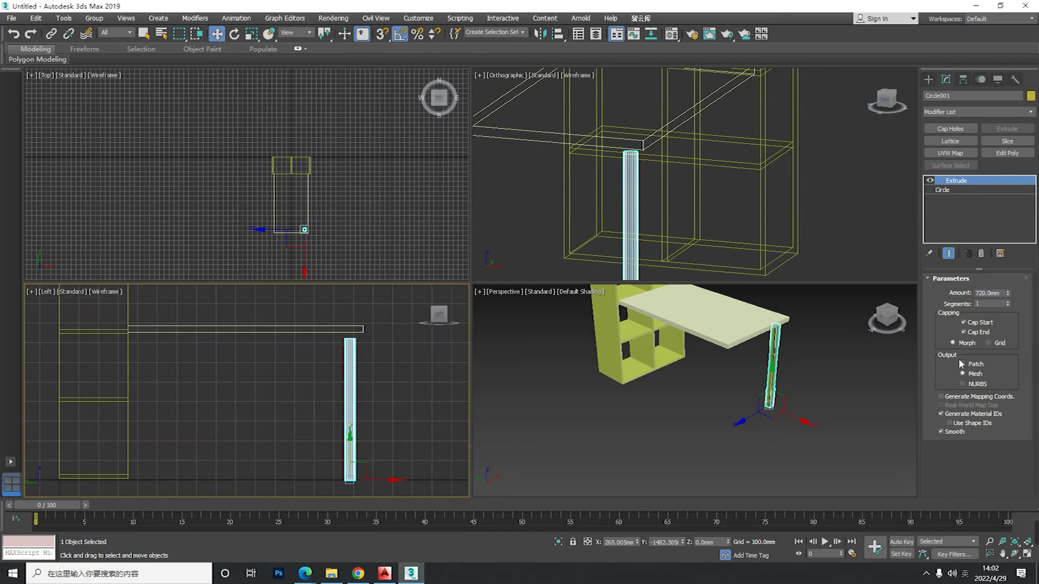
left_click(258, 329)
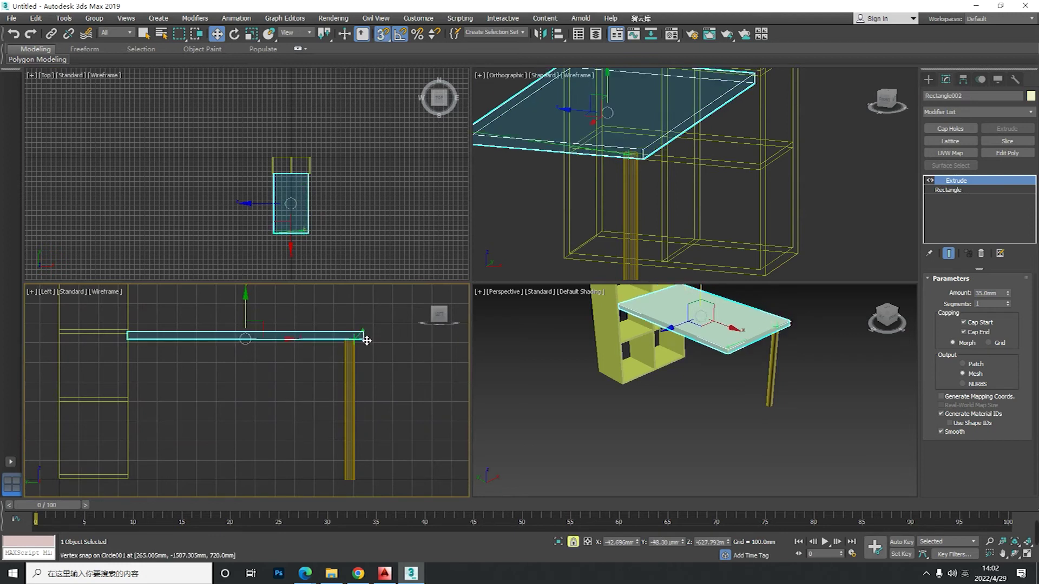
scroll(381, 403, "down", 3)
left_click(373, 411)
- Make one instance of the leg in the Front view and place it under the tabletop's opposite outer corner
left_click(624, 237)
key("f")
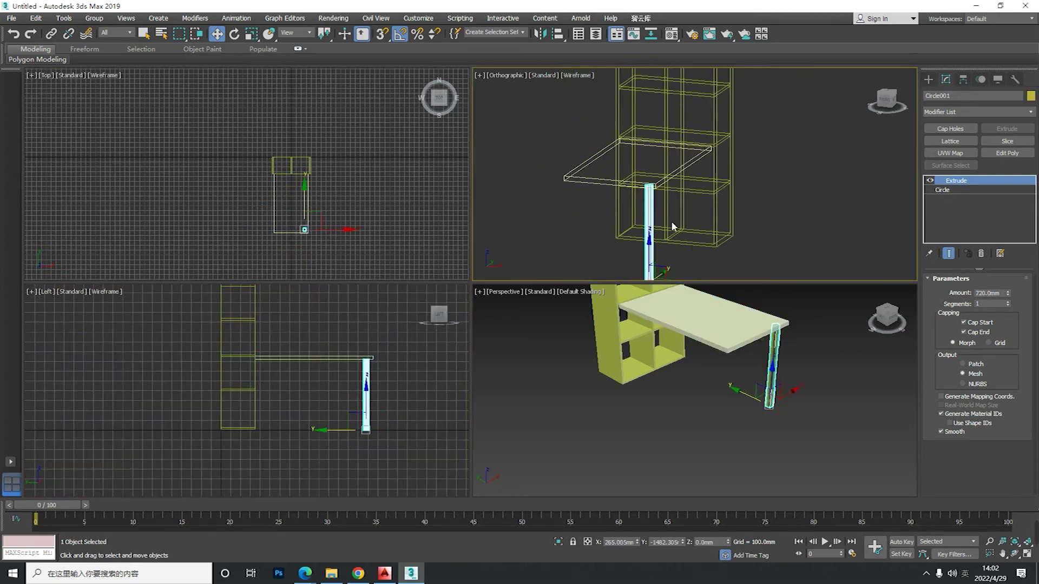
scroll(714, 236, "down", 2)
left_click_drag(733, 260, 634, 260, "shift")
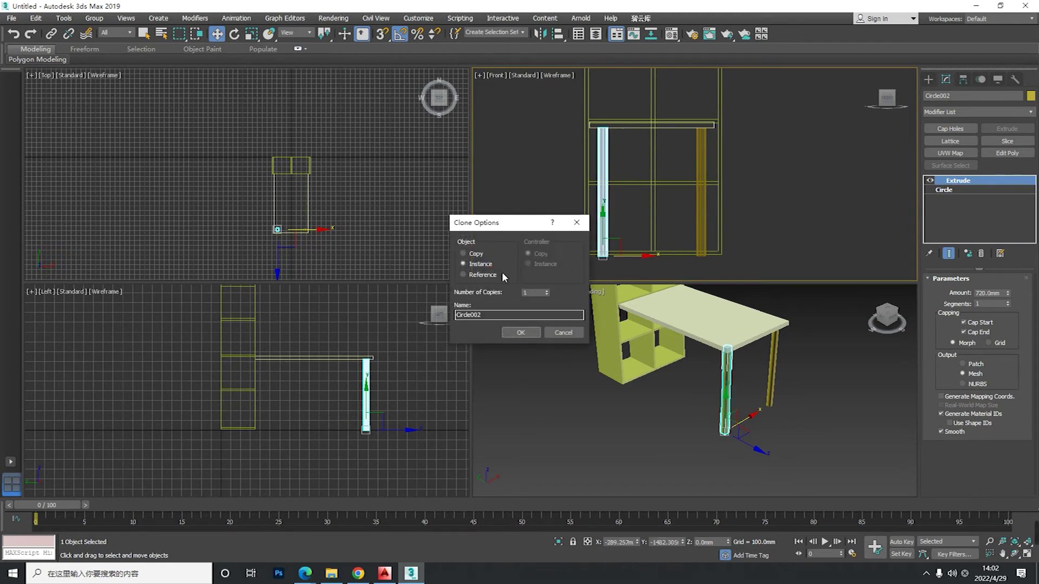
left_click(518, 331)
- Shift the tabletop and both legs together slightly sideways in the Top view to centre them on the bookshelf, and turn off snapping
mouse_move(342, 213)
middle_mouse_down()
mouse_move(384, 223)
mouse_move(353, 169)
mouse_move(324, 223)
middle_mouse_up()
scroll(335, 222, "up", 4)
scroll(347, 214, "down", 1)
mouse_move(372, 178)
middle_mouse_down()
mouse_move(353, 208)
mouse_move(355, 200)
middle_mouse_up()
left_click_drag(384, 275, 229, 232)
left_click_drag(343, 243, 346, 242)
scroll(308, 152, "up", 3)
middle_click_drag(308, 152, 307, 220)
scroll(305, 171, "down", 2)
scroll(319, 166, "up", 1)
scroll(321, 140, "up", 1)
middle_click_drag(321, 139, 302, 216)
left_click_drag(415, 216, 414, 216)
scroll(414, 216, "down", 6)
middle_click_drag(415, 216, 306, 210)
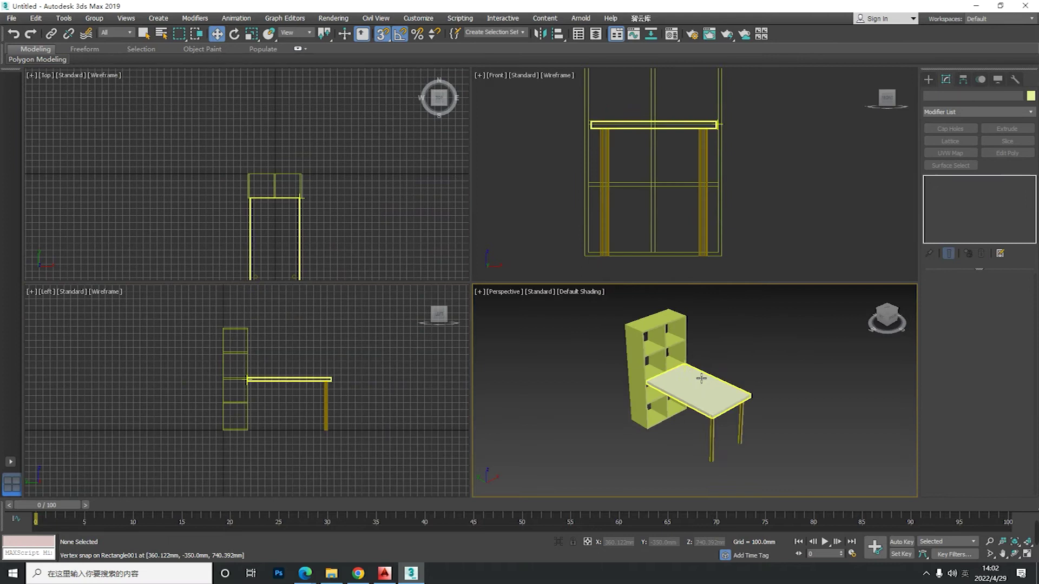
middle_click_drag(700, 379, 765, 405, "alt")
key("s")
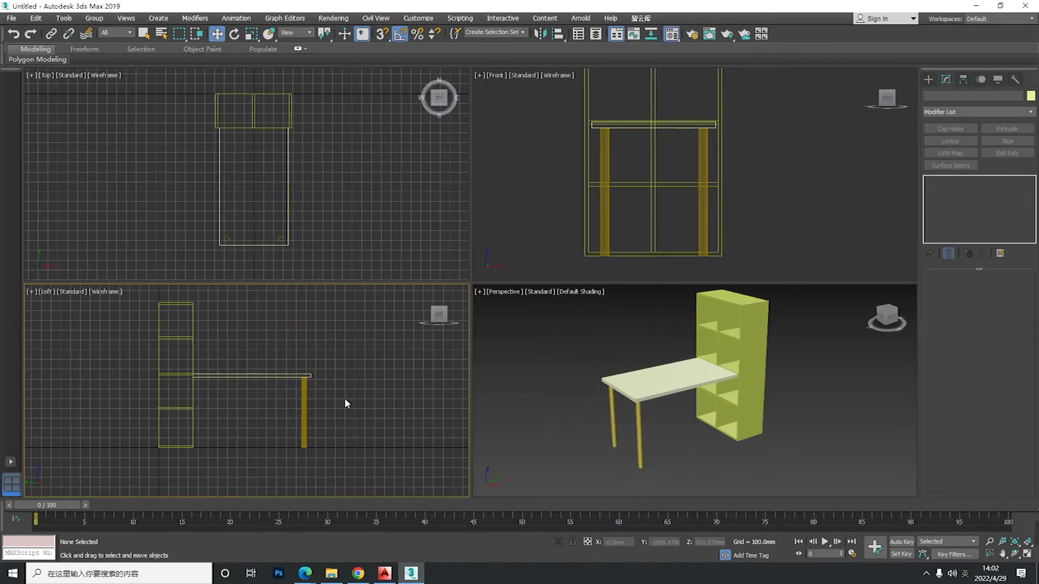
- Open the Material Editor and assign V-Ray 5, beta 1 as the production renderer in the render setup
key("m")
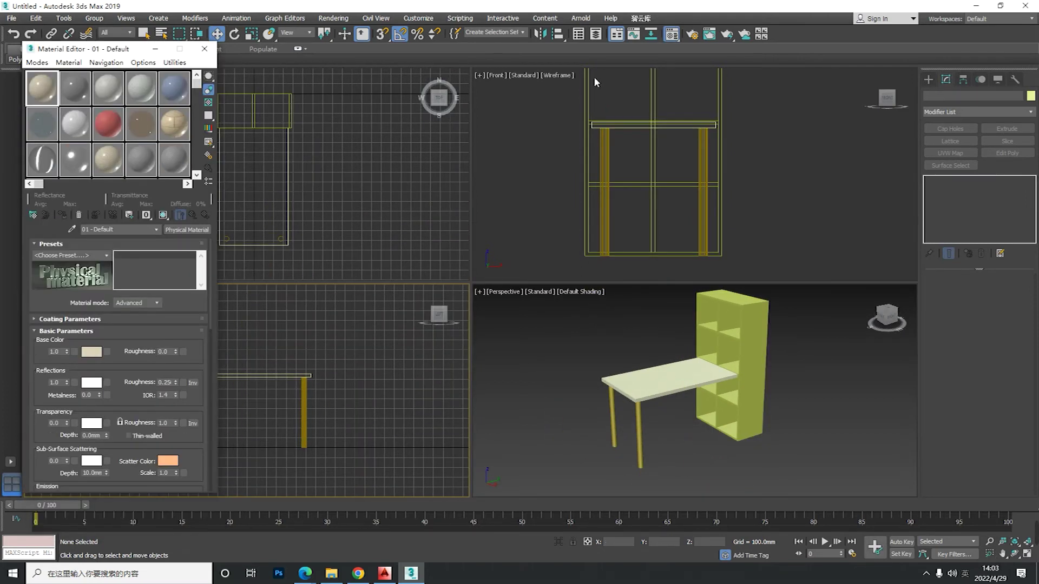
left_click(692, 34)
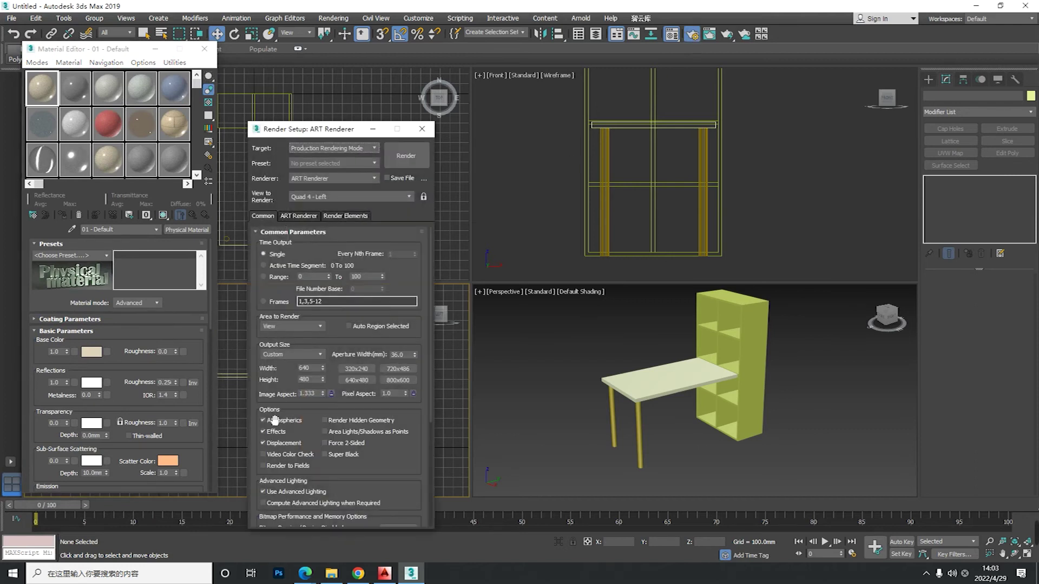
scroll(275, 397, "down", 5)
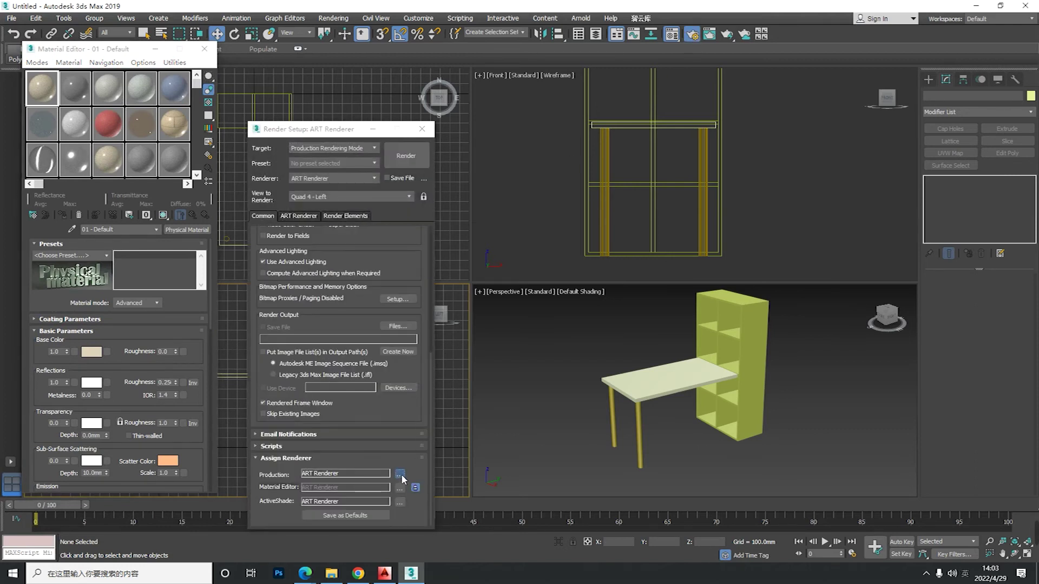
left_click(400, 475)
double_click(306, 282)
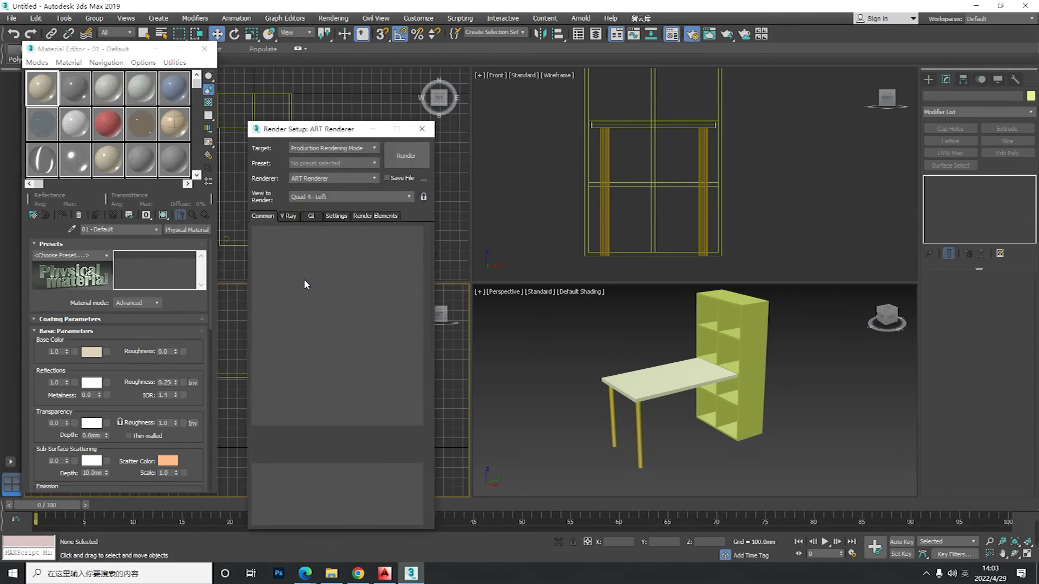
- Disable V-Ray's built-in frame buffer, check the global illumination engines and close the render setup
left_click(290, 216)
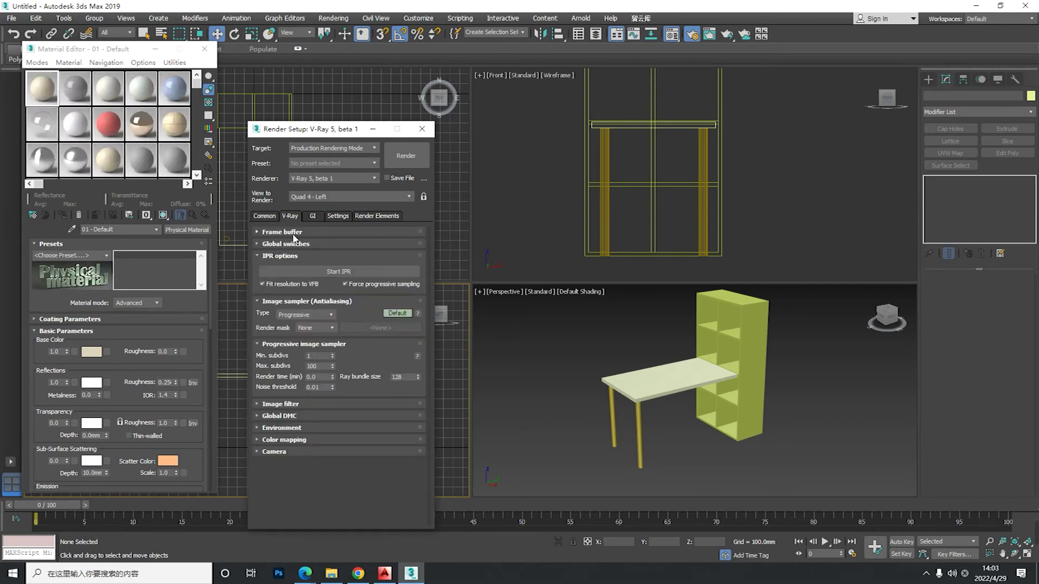
left_click(292, 233)
left_click(261, 244)
left_click(314, 216)
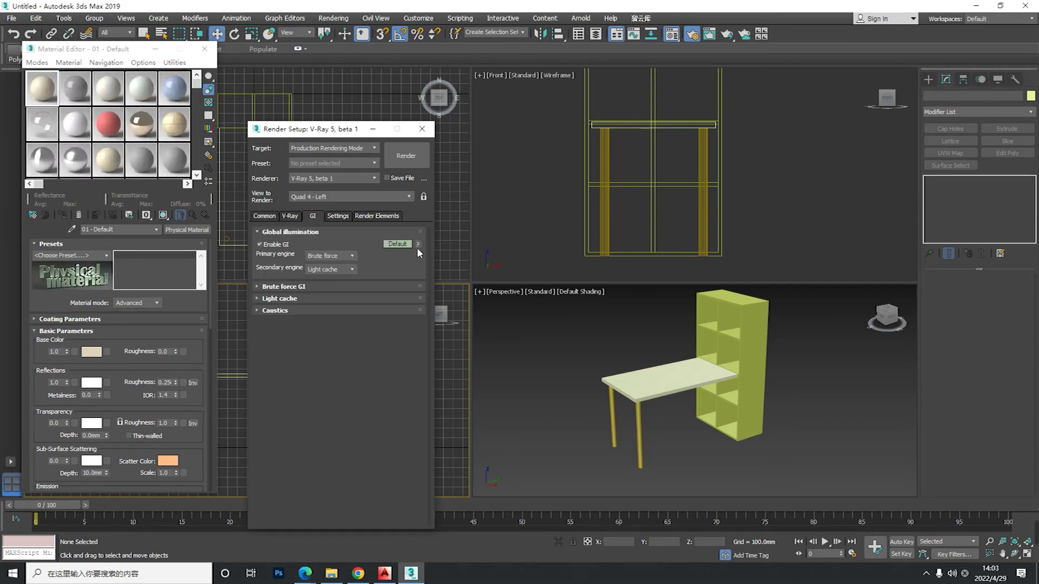
key("F10")
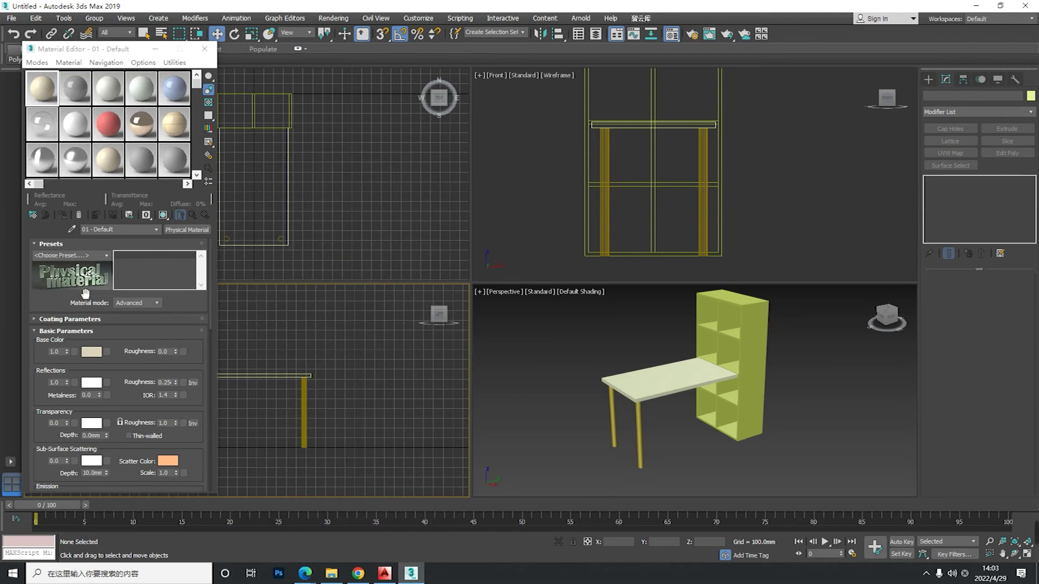
- Change the first material to VRayMtl, assign it to the bookshelf, tabletop and legs, and set its diffuse colour to white
left_click(32, 217)
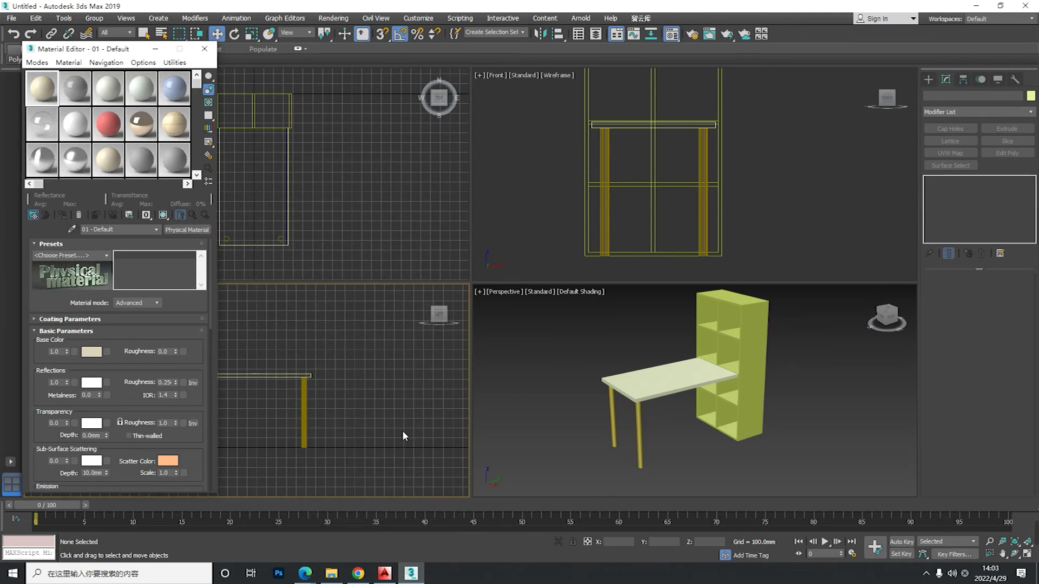
double_click(447, 418)
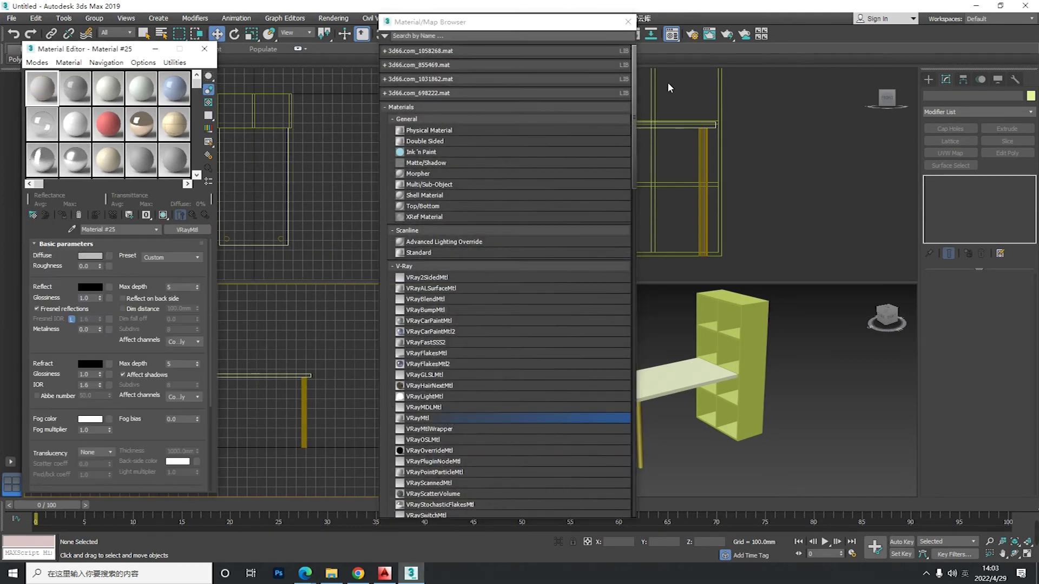
left_click_drag(762, 436, 581, 373)
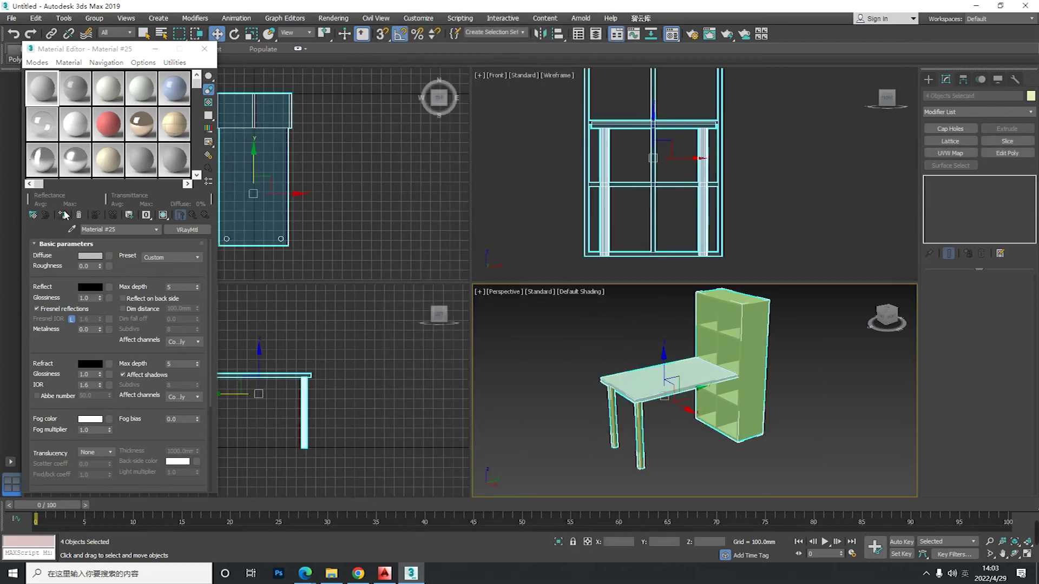
left_click(64, 215)
left_click(89, 255)
left_click(400, 167)
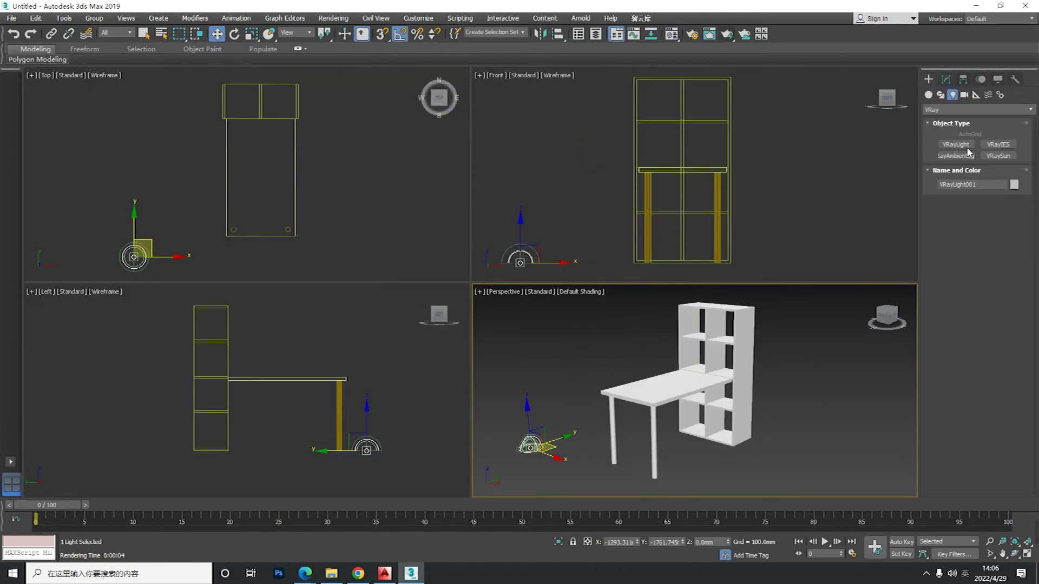
- Draw a plane-type VRayLight about 4350 by 4100 mm around the furniture in the Top view and centre it over the model
left_click(966, 148)
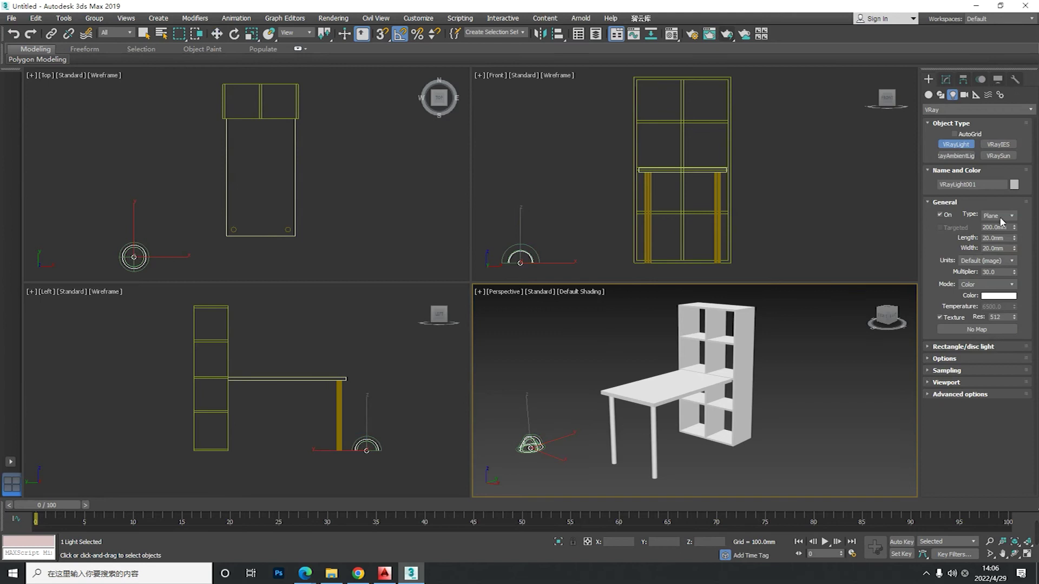
scroll(333, 225, "down", 3)
middle_click_drag(343, 233, 325, 223)
scroll(299, 155, "down", 3)
left_click_drag(240, 125, 348, 223)
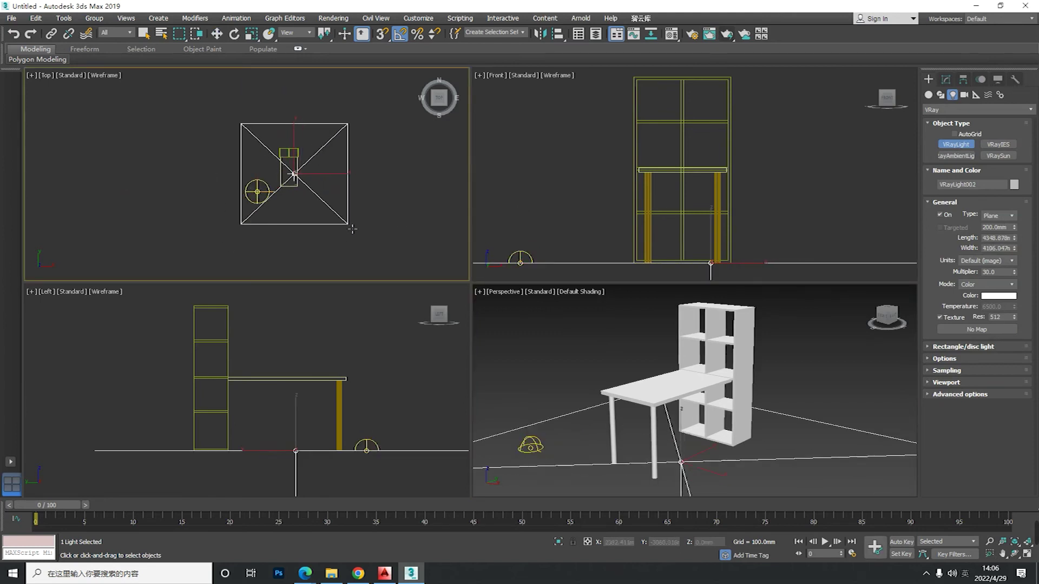
right_click(348, 223)
left_click_drag(303, 165, 296, 159)
scroll(590, 227, "down", 5)
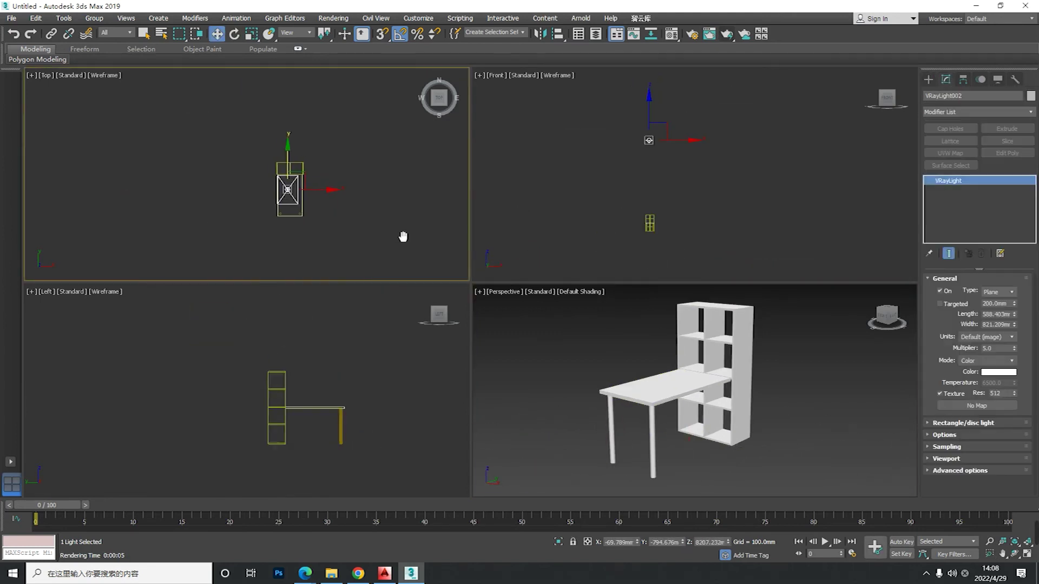
- Move the plane light diagonally off the desk's outer end in the Top view and create a target camera aimed at the tabletop
left_click_drag(287, 190, 241, 234)
left_click(928, 80)
left_click(964, 94)
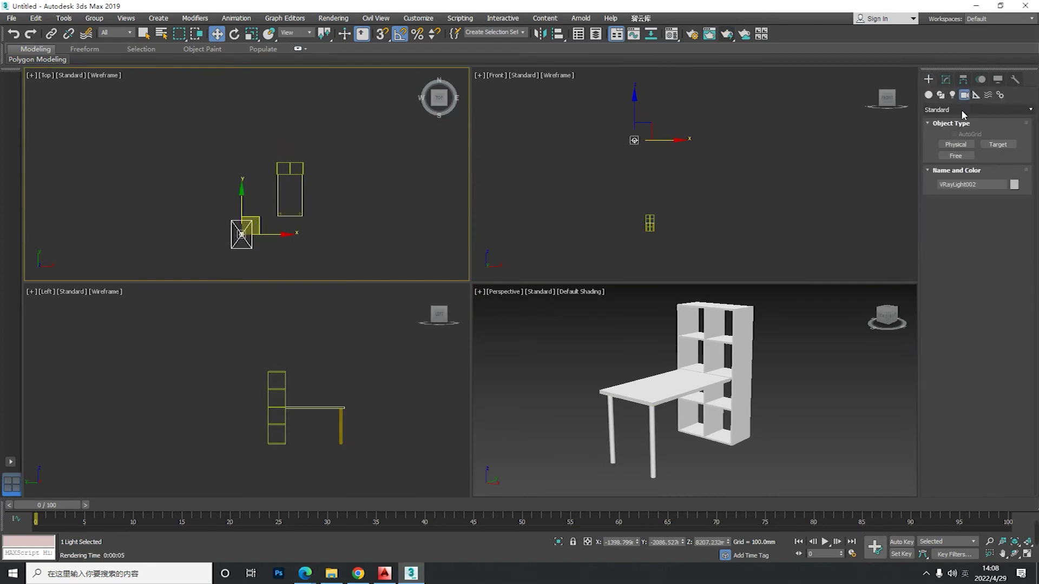
left_click(997, 145)
left_click_drag(375, 238, 295, 200)
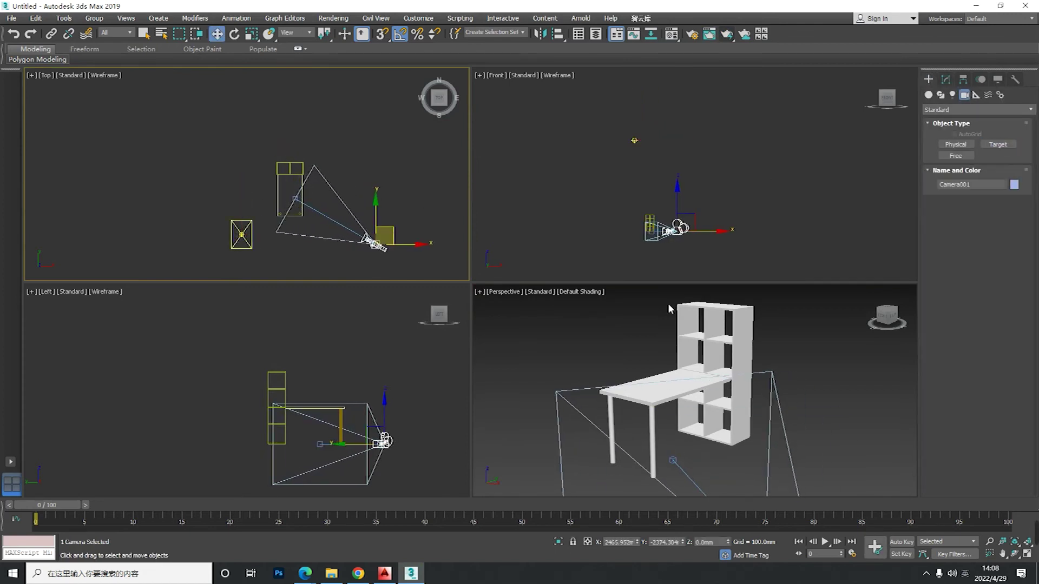
- Set the target camera's field of view to 60 degrees
left_click(946, 80)
left_click_drag(995, 306, 947, 306)
type("60")
key("Return")
- Raise the camera and its target in the Front view so the camera looks down at the tabletop
scroll(654, 234, "up", 5)
left_click(669, 225)
left_click_drag(691, 201, 733, 141)
left_click(731, 194)
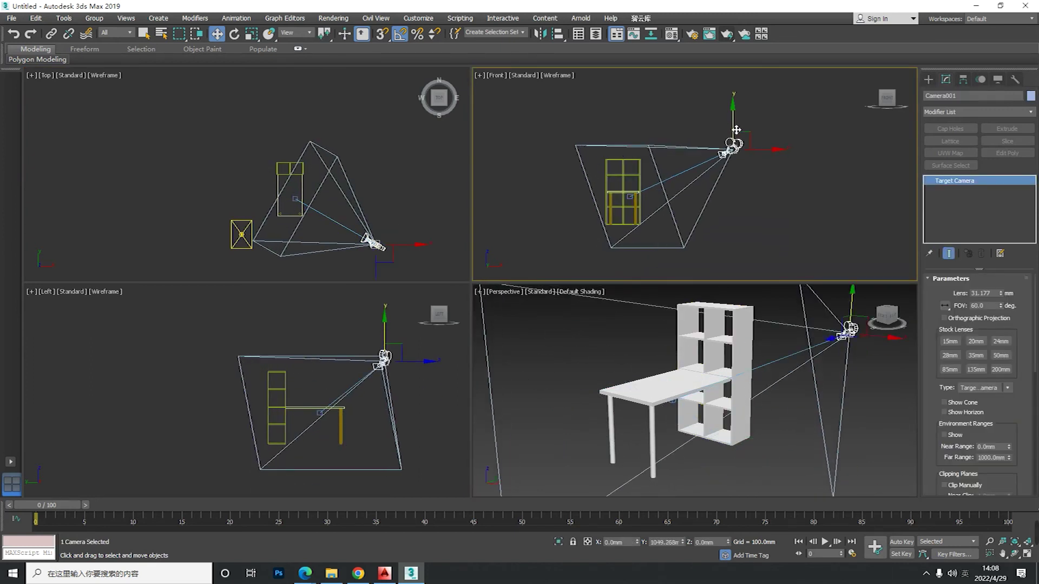
- Switch the perspective viewport to Camera001, pan and orbit the camera to frame the furniture, and show the safe frame
right_click(519, 358)
key("c")
middle_click_drag(518, 359, 484, 381)
left_click(1015, 554)
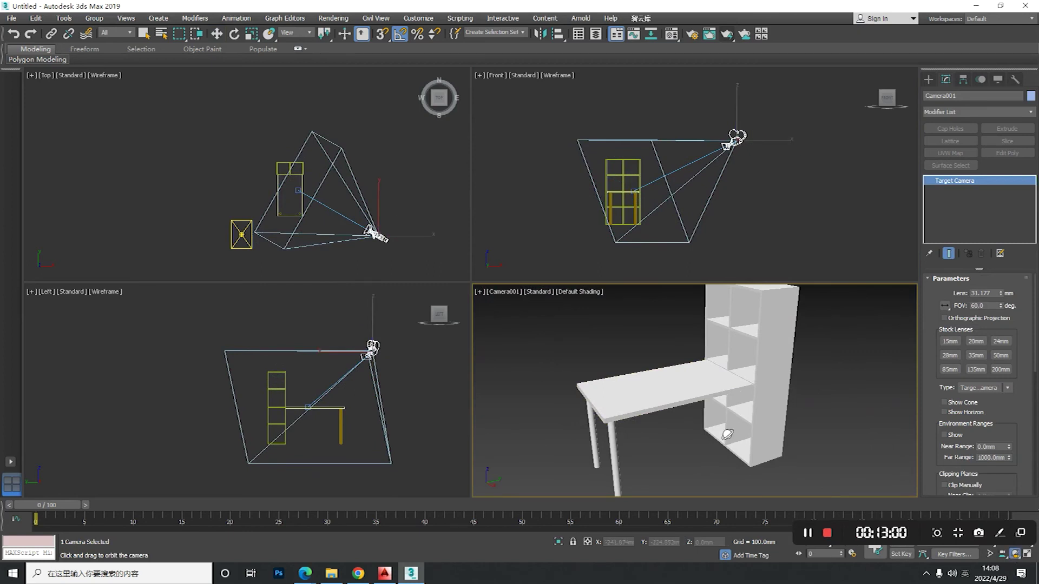
left_click_drag(717, 431, 734, 414)
left_click_drag(678, 360, 705, 343)
key("shift+f")
- Fine-tune the camera's position in the Top view and move the plane light slightly toward the bookshelf side
key("w")
left_click_drag(366, 257, 368, 227)
left_click(379, 216)
left_click(345, 252)
middle_click_drag(379, 216, 376, 218)
left_click(376, 218)
left_click(246, 238)
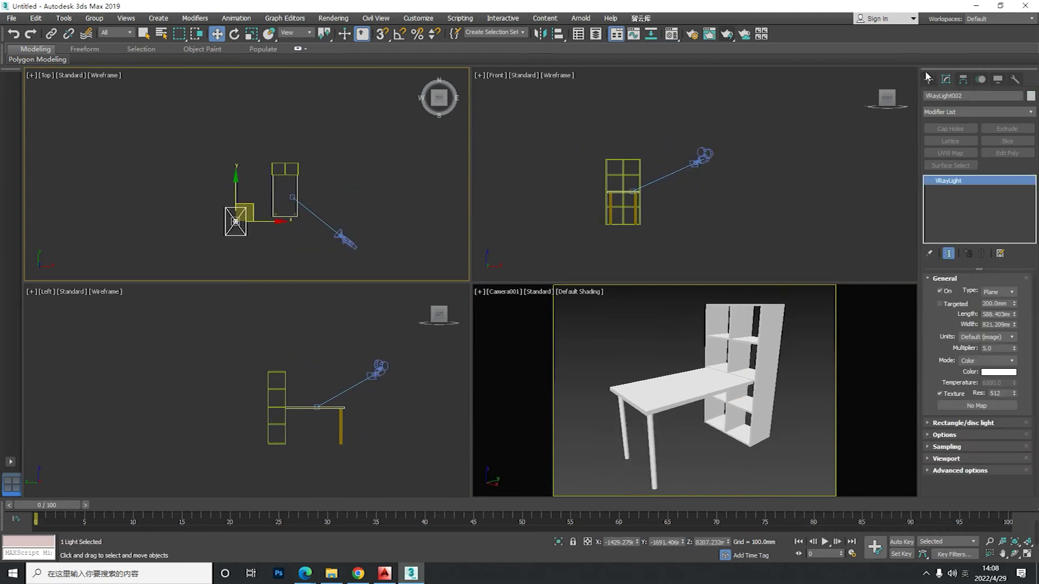
- Draw a large rectangle spline around the whole scene in the Top view as a floor and shift it into place
left_click(928, 79)
left_click(940, 95)
left_click(998, 153)
scroll(295, 199, "down", 7)
left_click_drag(216, 141, 414, 263)
right_click(413, 263)
left_click_drag(335, 189, 311, 181)
- Convert the floor rectangle to an Editable Poly
right_click(339, 160)
mouse_move(378, 272)
left_click(460, 263)
- Change the second material slot to a VRayMtl material for the floor
key("m")
left_click(79, 93)
left_click(32, 215)
double_click(499, 418)
left_click(627, 22)
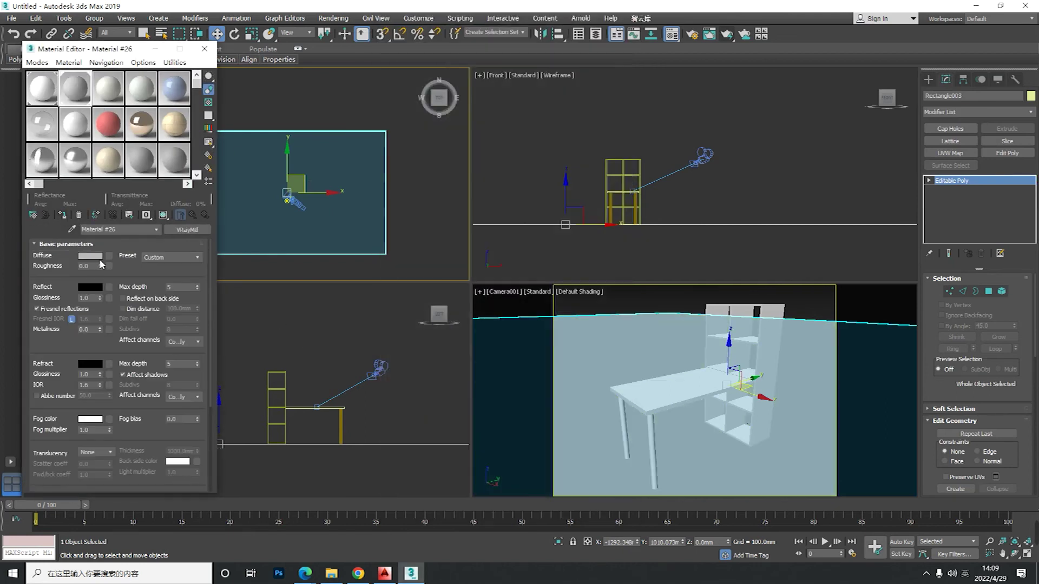
- Set the floor material's diffuse colour to a darker grey and move the floor plane in the Top view
left_click(90, 256)
left_click_drag(443, 125, 443, 142)
left_click(400, 167)
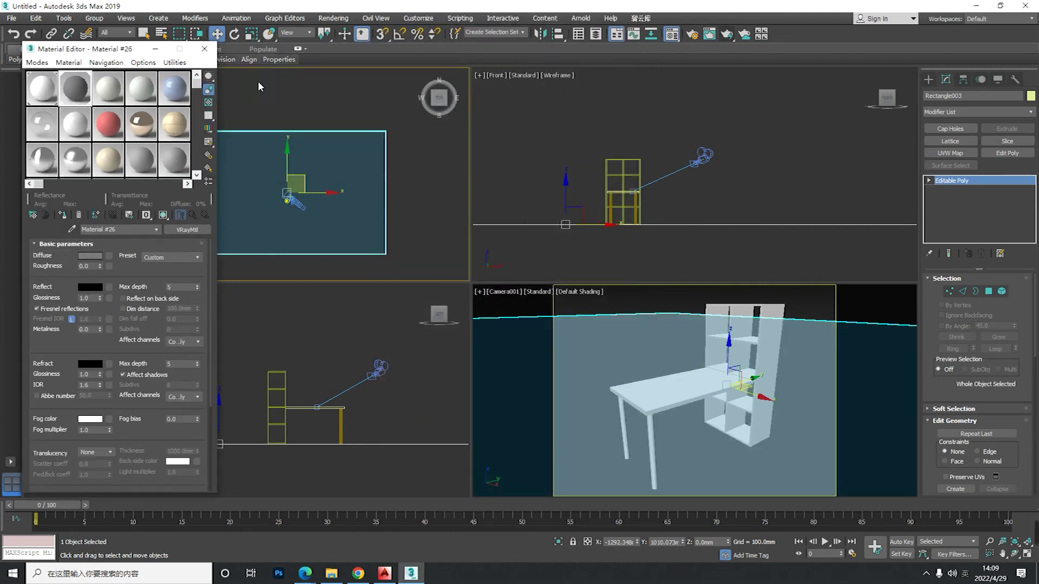
left_click(204, 49)
left_click_drag(302, 187, 274, 171)
- Run a test render of the Camera001 view and close the rendered image
right_click(648, 272)
key("shift+q")
left_click(656, 296)
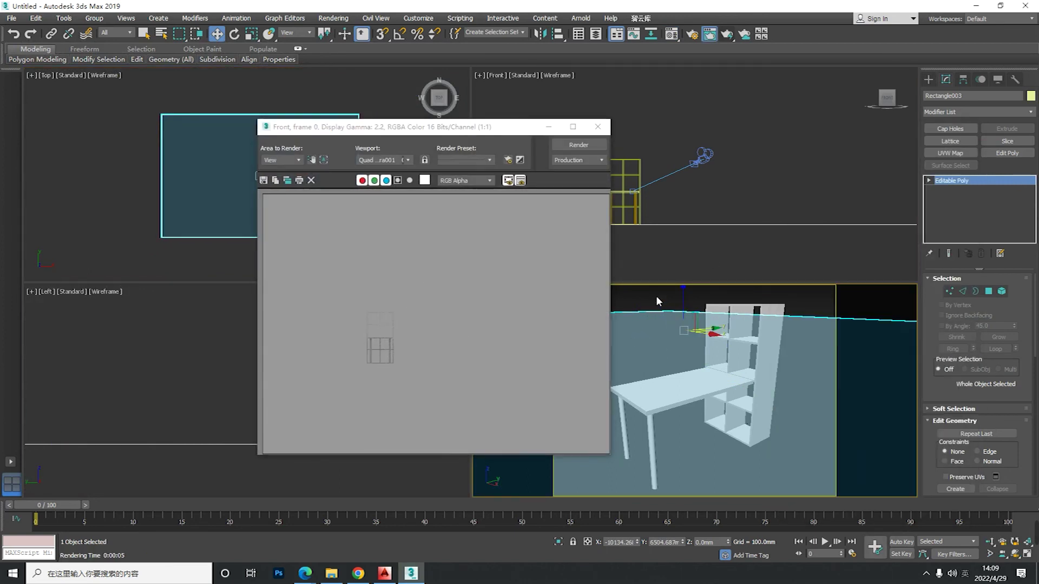
key("shift+q")
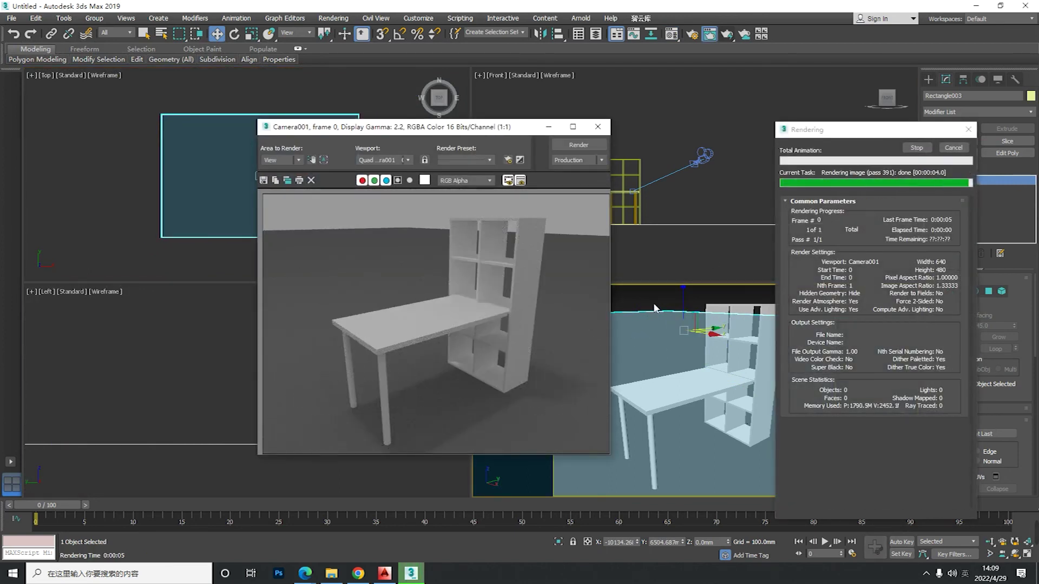
left_click(600, 130)
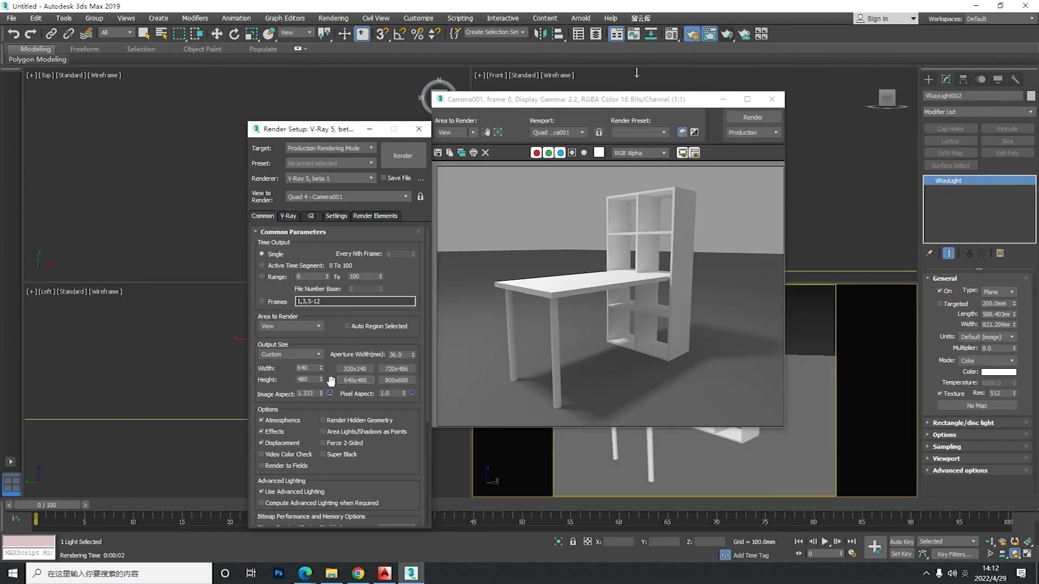
type("00")
key("Return")
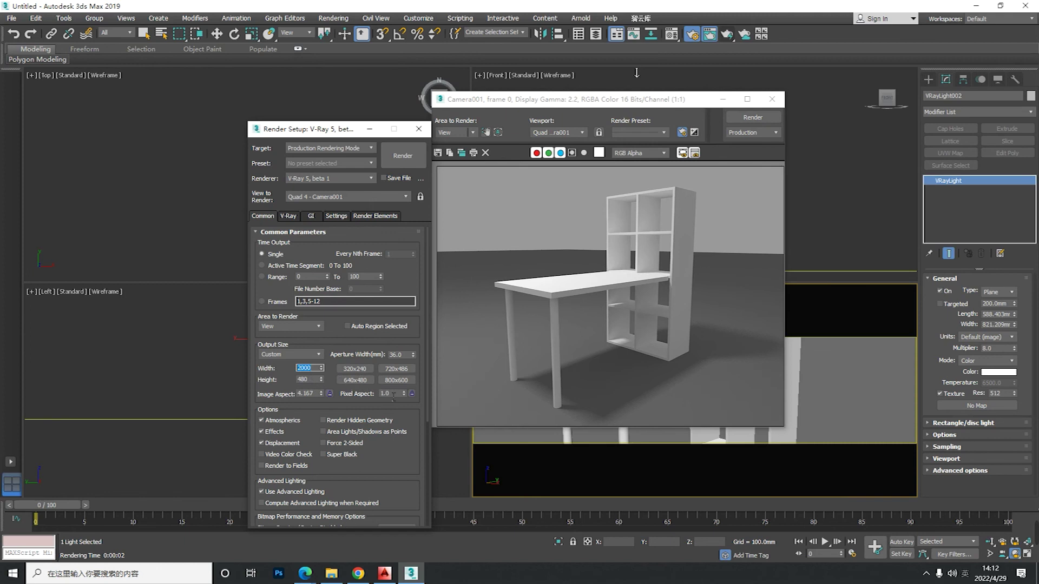
left_click(355, 379)
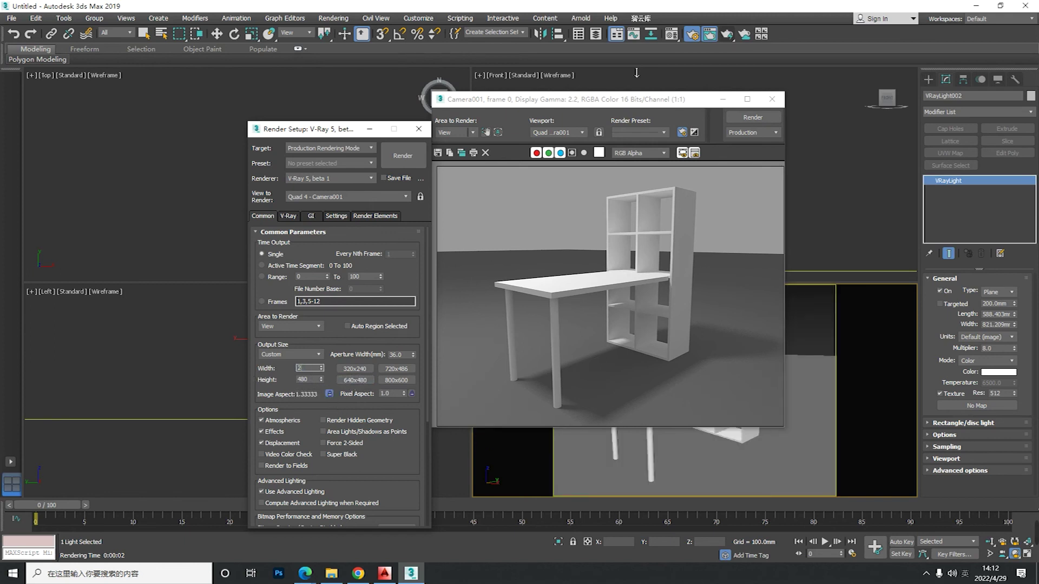
- Set the render output to 2000 by 1500 with the image aspect locked, render Camera001 and inspect the image up close
type("2000")
left_click(403, 155)
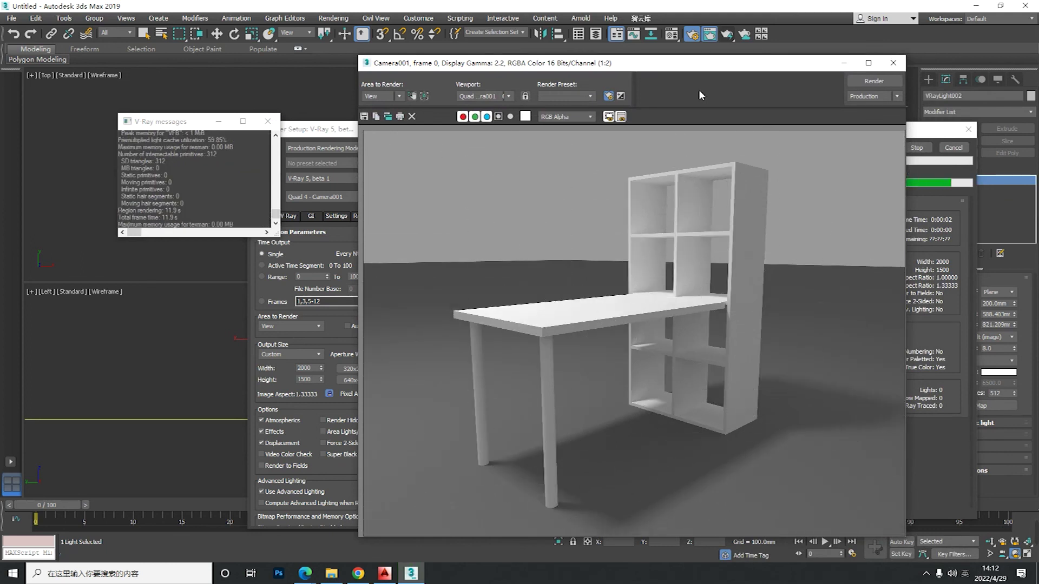
left_click_drag(741, 68, 690, 50)
scroll(567, 330, "up", 1)
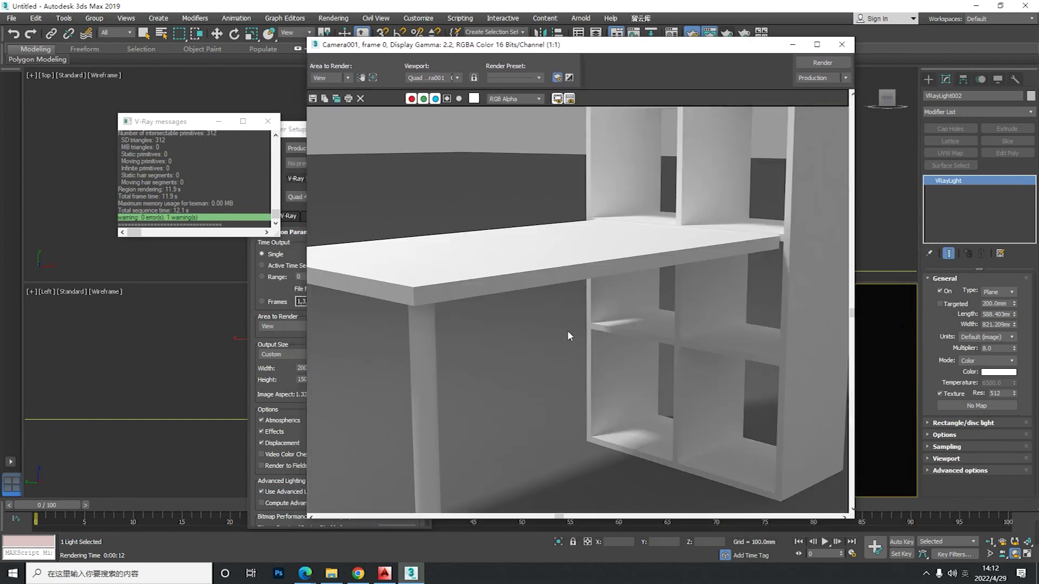
scroll(651, 411, "down", 1)
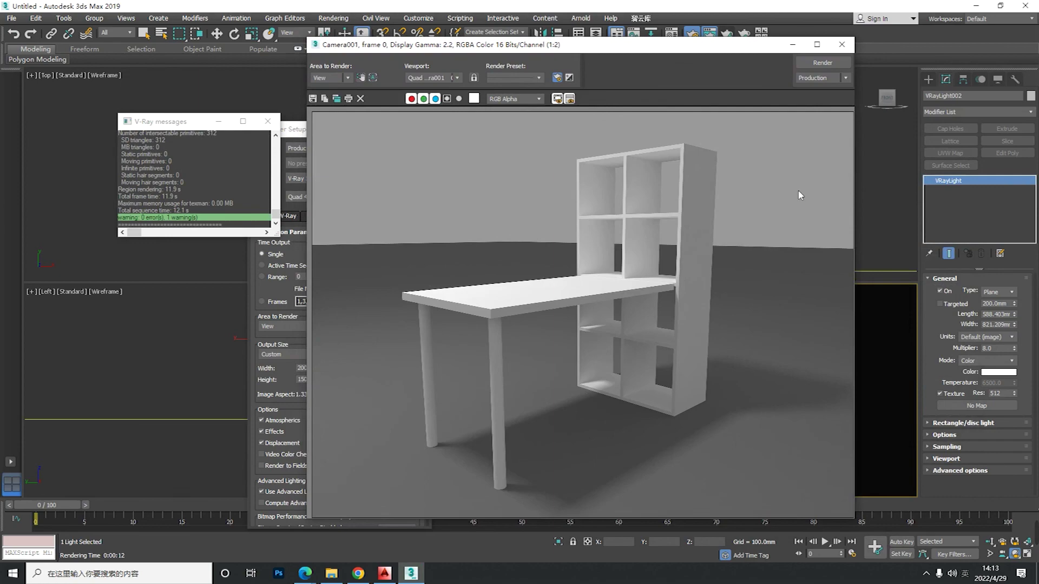